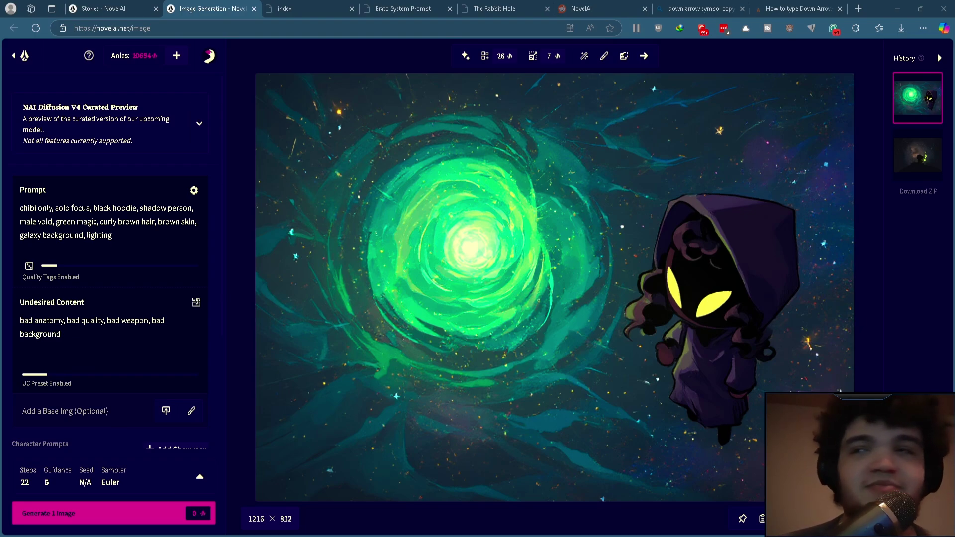
# Step: Add two character prompt slots to the image settings, then go to the knowledge base index tab
pyautogui.scroll(-3, 110, 298)
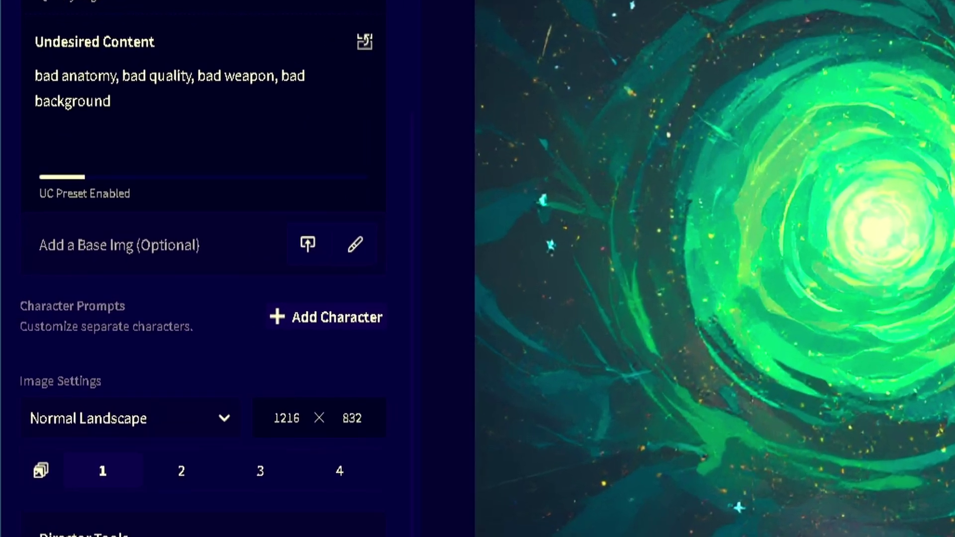
pyautogui.click(349, 319)
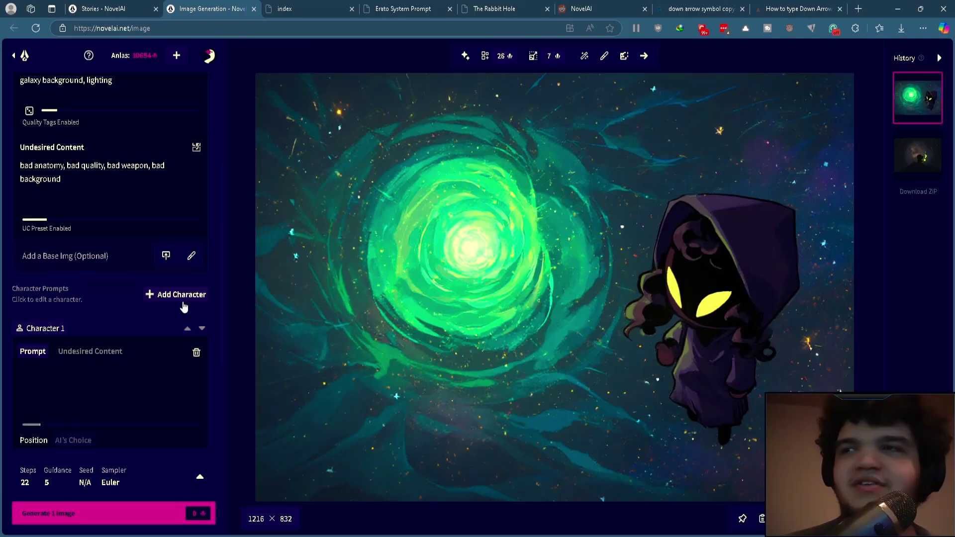
pyautogui.click(351, 321)
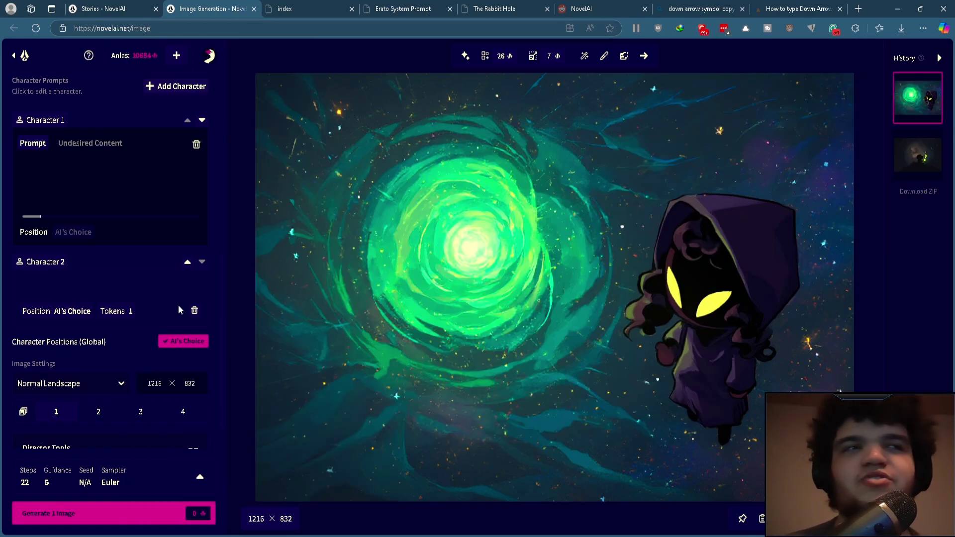
pyautogui.scroll(5, 178, 305)
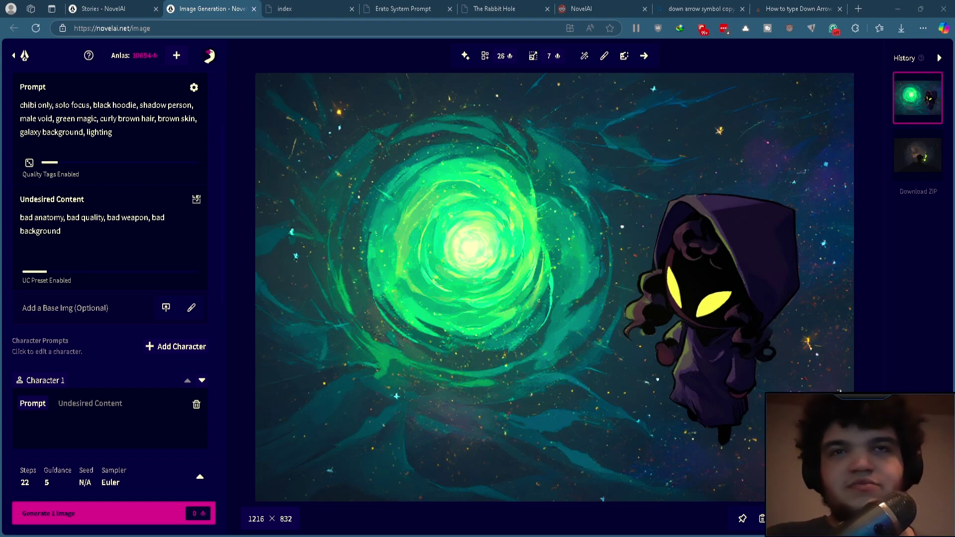
pyautogui.hotkey('ctrl', 'Tab')
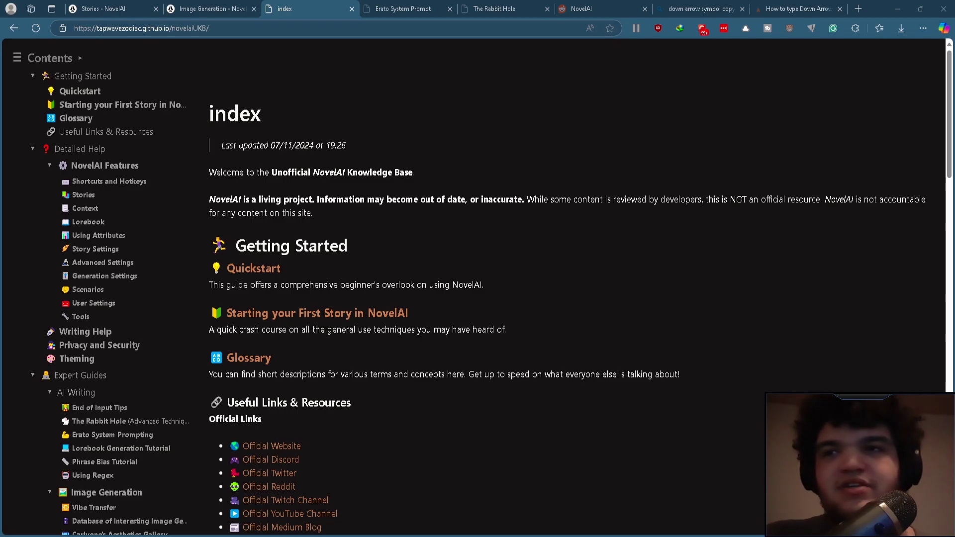
# Step: Open Erato System Prompting from the contents sidebar and read down to the Lorebook Context settings example
pyautogui.scroll(-5, 478, 299)
pyautogui.click(112, 435)
pyautogui.scroll(-8, 443, 288)
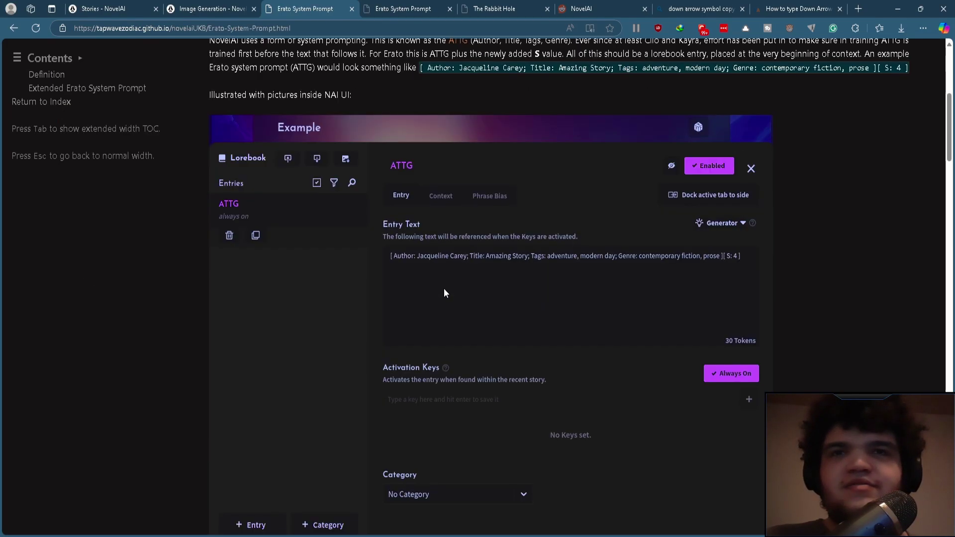
pyautogui.scroll(-15, 444, 288)
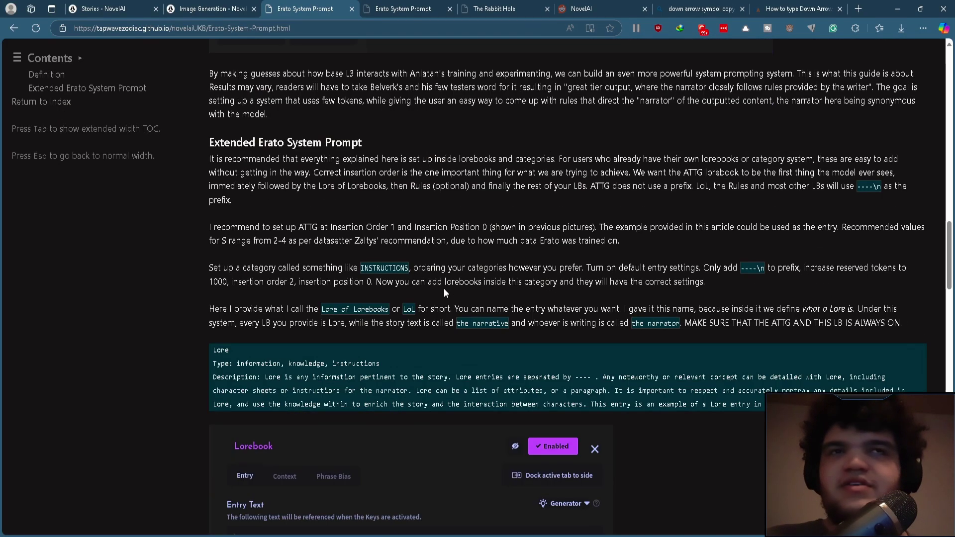
pyautogui.scroll(-4, 444, 289)
pyautogui.scroll(10, 443, 289)
pyautogui.scroll(-6, 444, 289)
pyautogui.scroll(-15, 443, 289)
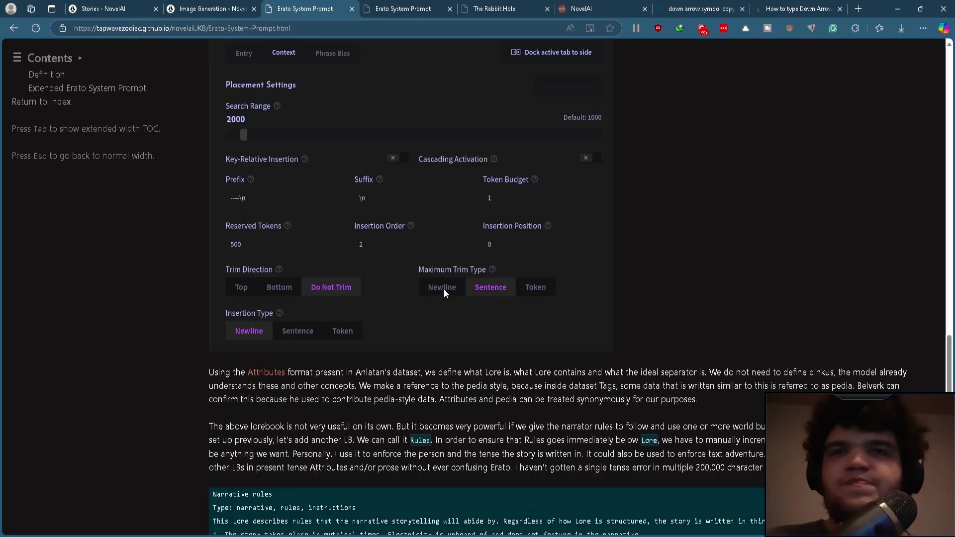
pyautogui.scroll(-8, 443, 288)
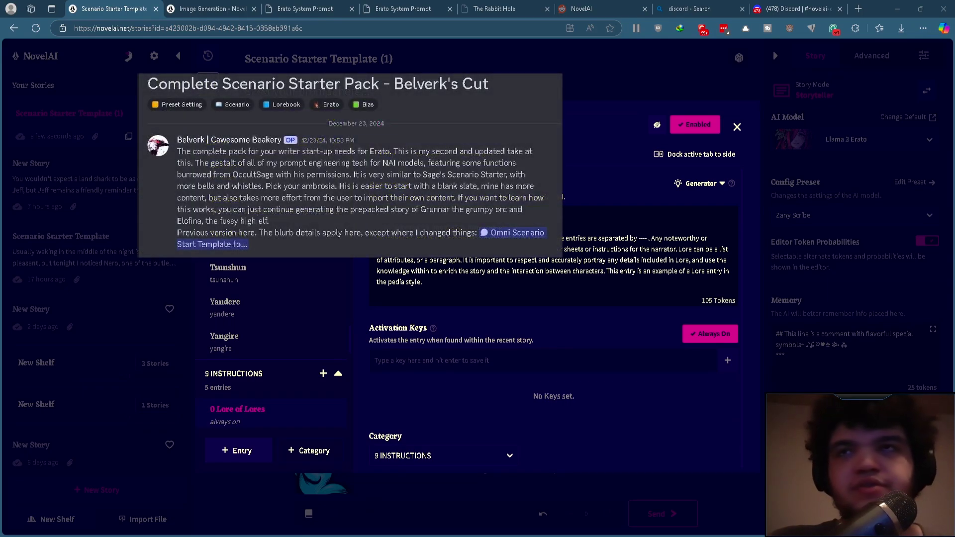
# Step: View the Additional Rule entry, then the 0 Lore of Lores entry, and return to Additional Rule
pyautogui.scroll(5, 274, 348)
pyautogui.scroll(15, 273, 298)
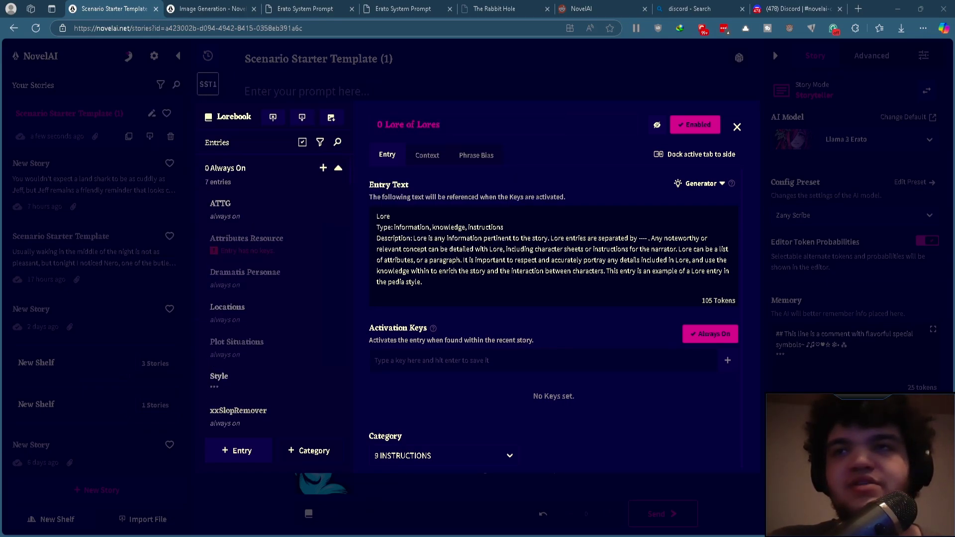
pyautogui.scroll(-15, 274, 299)
pyautogui.moveTo(377, 216); pyautogui.dragTo(533, 231)
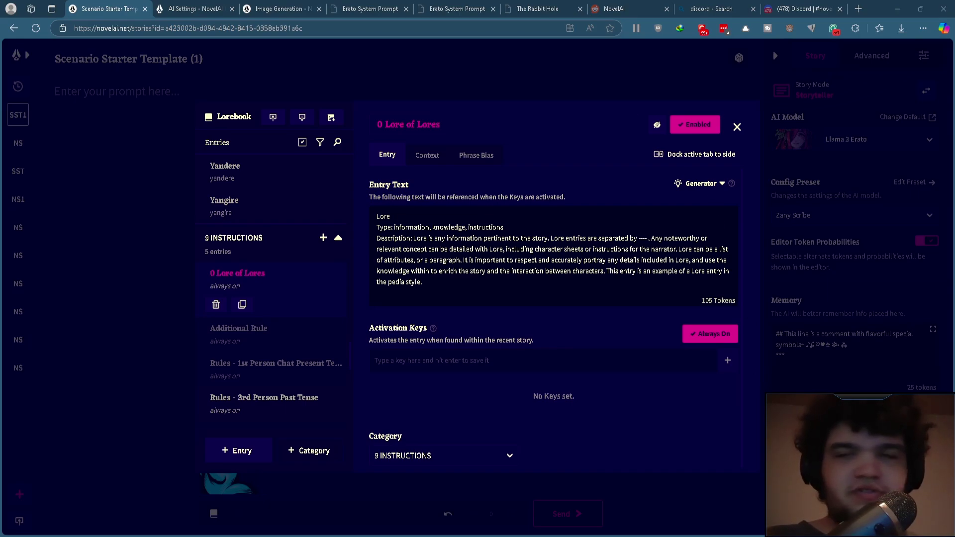
pyautogui.click(239, 328)
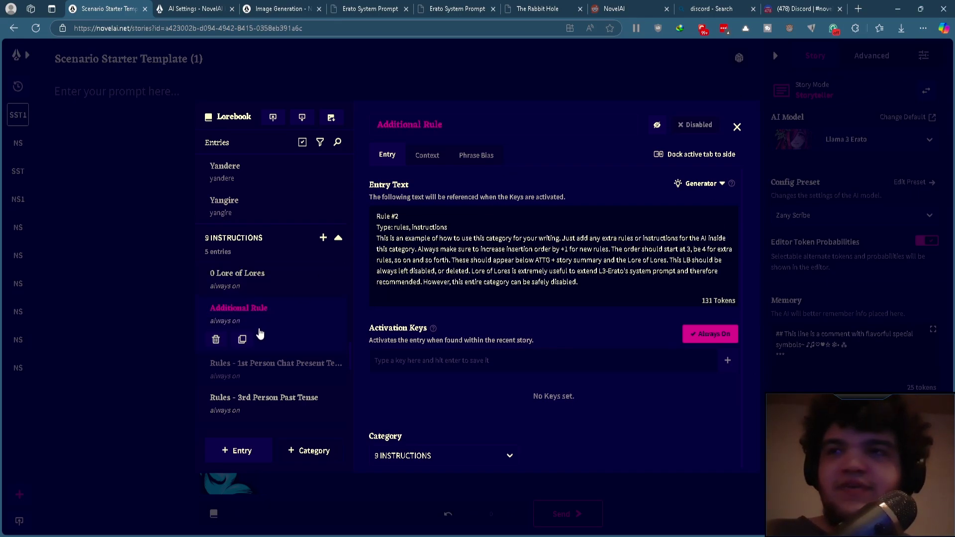
pyautogui.click(284, 291)
pyautogui.click(280, 333)
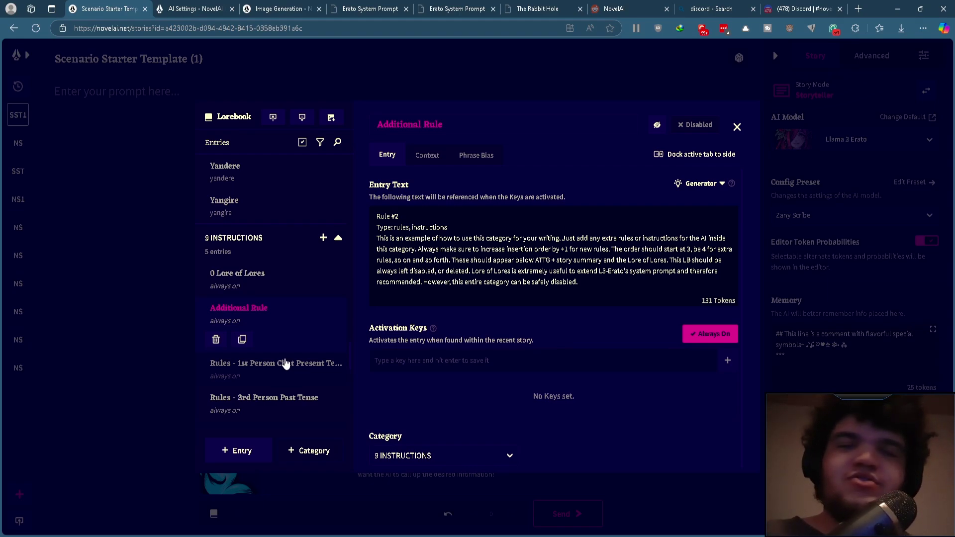
# Step: Compare the Rules - 1st Person Chat Present Tense and 3rd Person Past Tense entries, ending on Additional Rule
pyautogui.click(279, 366)
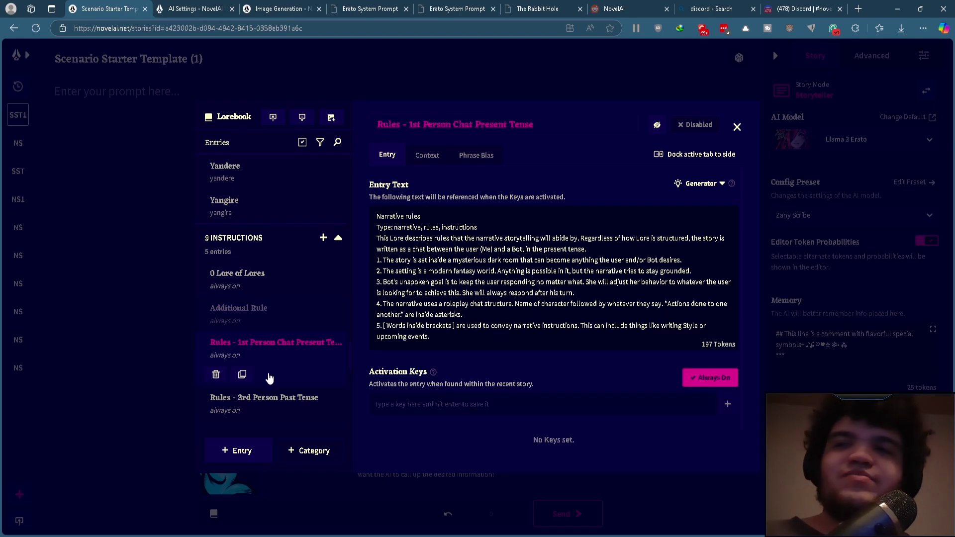
pyautogui.click(264, 398)
pyautogui.click(262, 352)
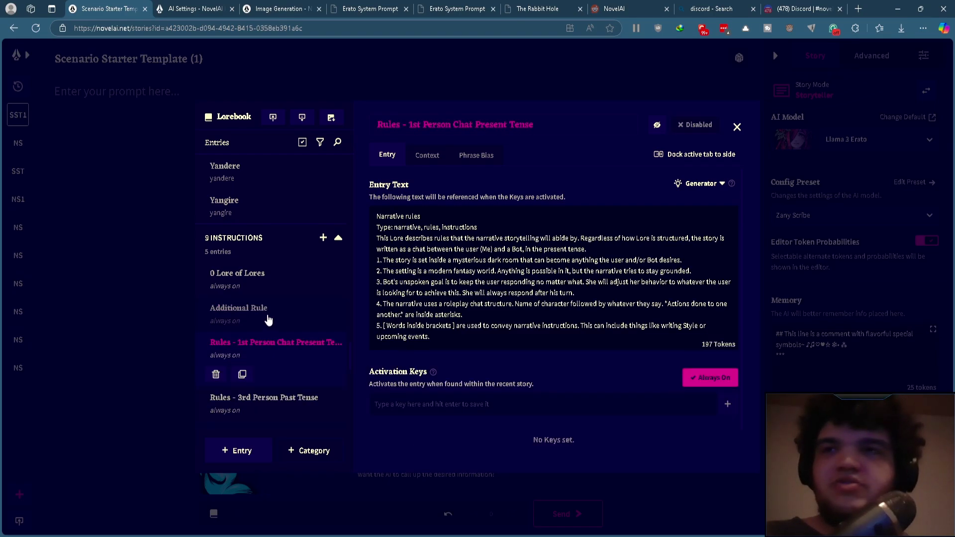
pyautogui.click(268, 320)
pyautogui.click(236, 377)
pyautogui.click(275, 400)
pyautogui.click(302, 348)
pyautogui.click(306, 329)
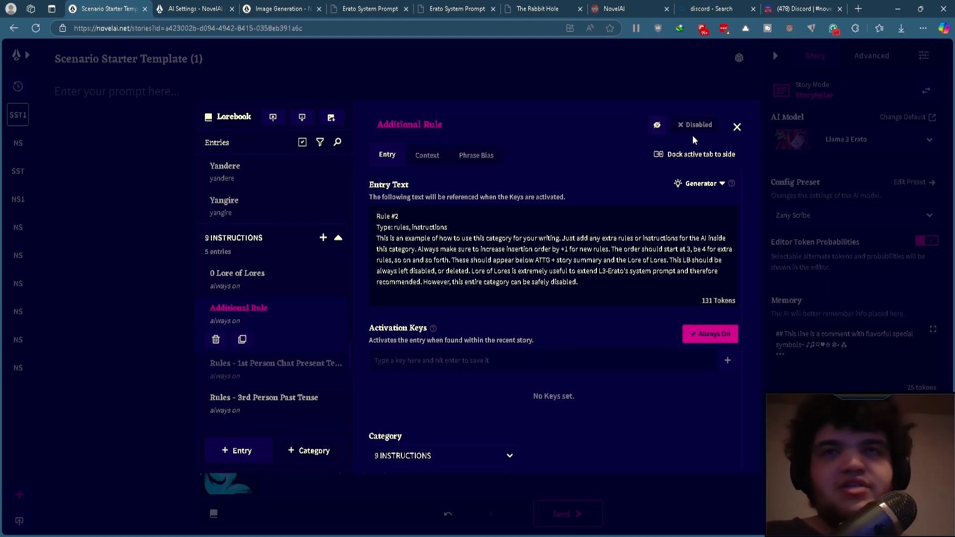
# Step: Return to the Erato System Prompt guide and review the Rules entry's insertion order 3 and position 0
pyautogui.hotkey('ctrl', '4')
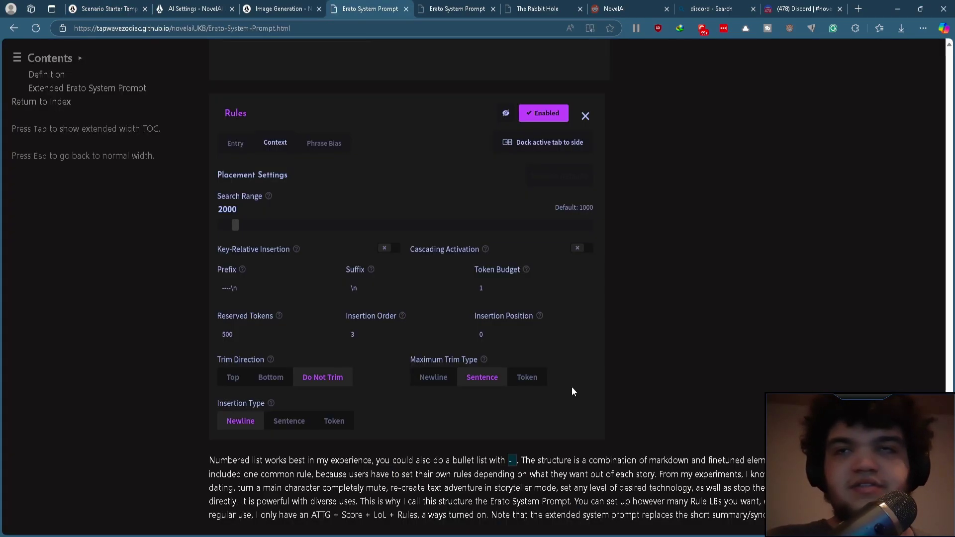
pyautogui.scroll(15, 582, 292)
pyautogui.scroll(-15, 582, 297)
pyautogui.scroll(10, 582, 297)
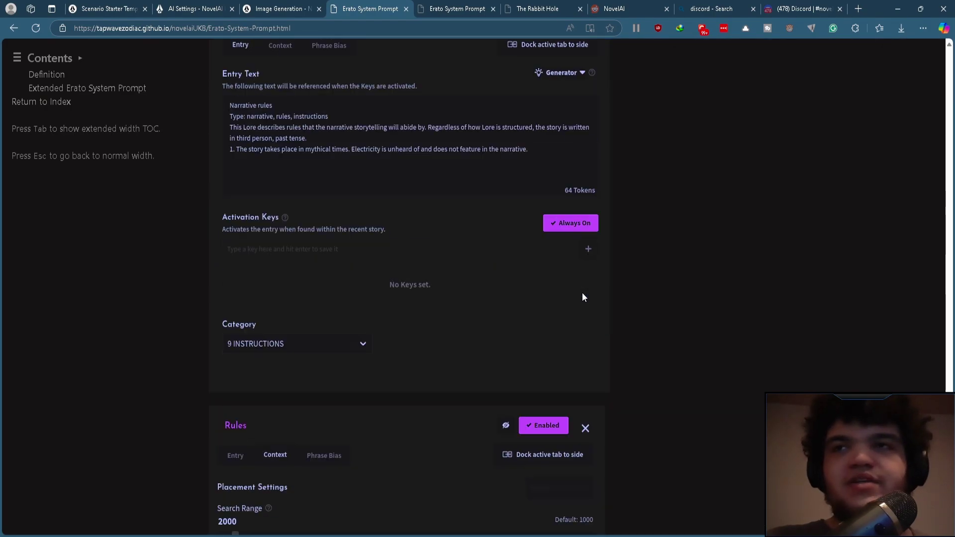
pyautogui.scroll(-3, 583, 297)
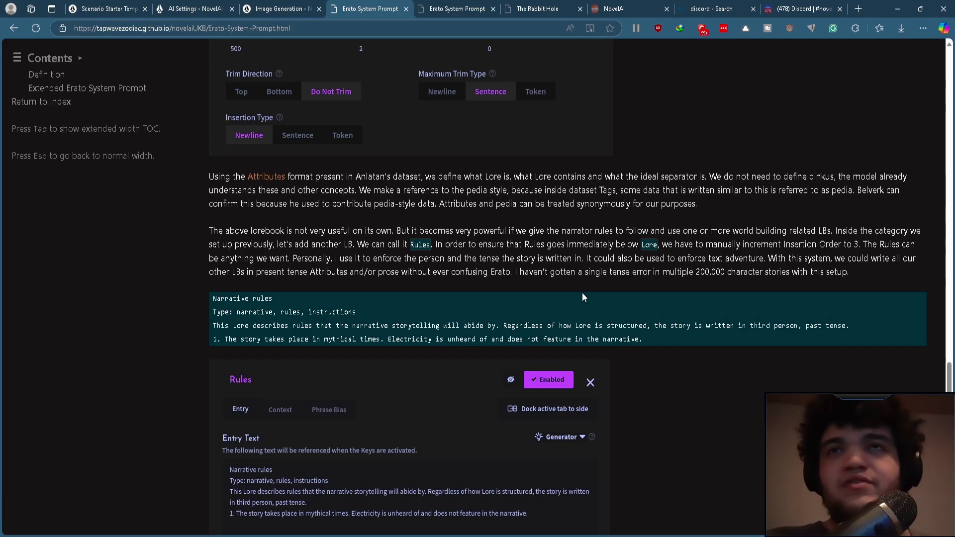
pyautogui.scroll(-10, 595, 294)
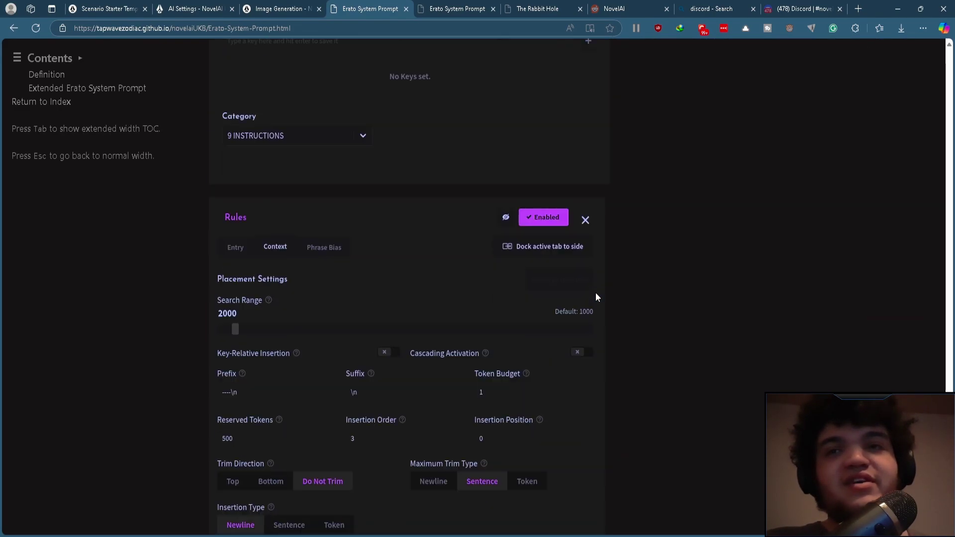
pyautogui.scroll(7, 596, 293)
pyautogui.scroll(8, 596, 297)
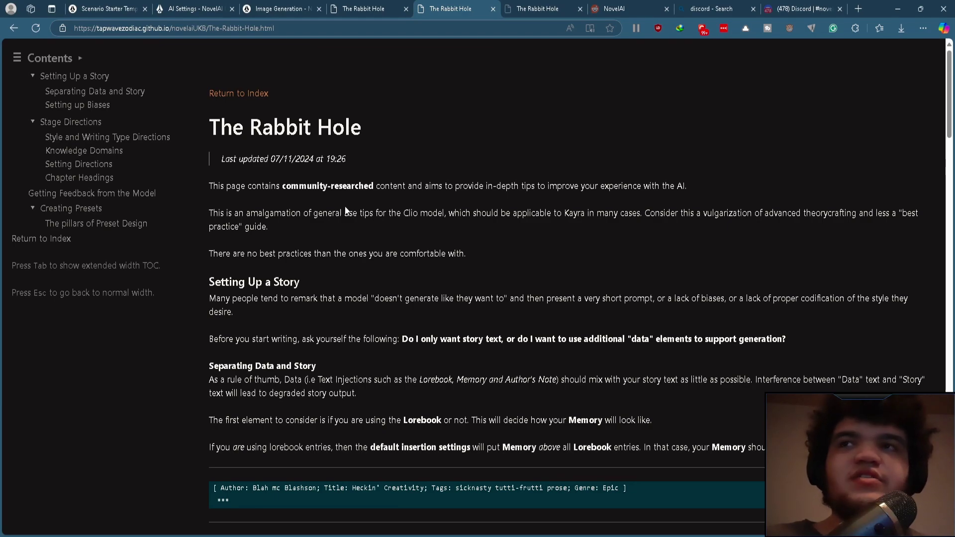
# Step: Read The Rabbit Hole tips down to Creating Presets, highlighting text through the Notes example
pyautogui.scroll(-2, 359, 215)
pyautogui.scroll(2, 394, 198)
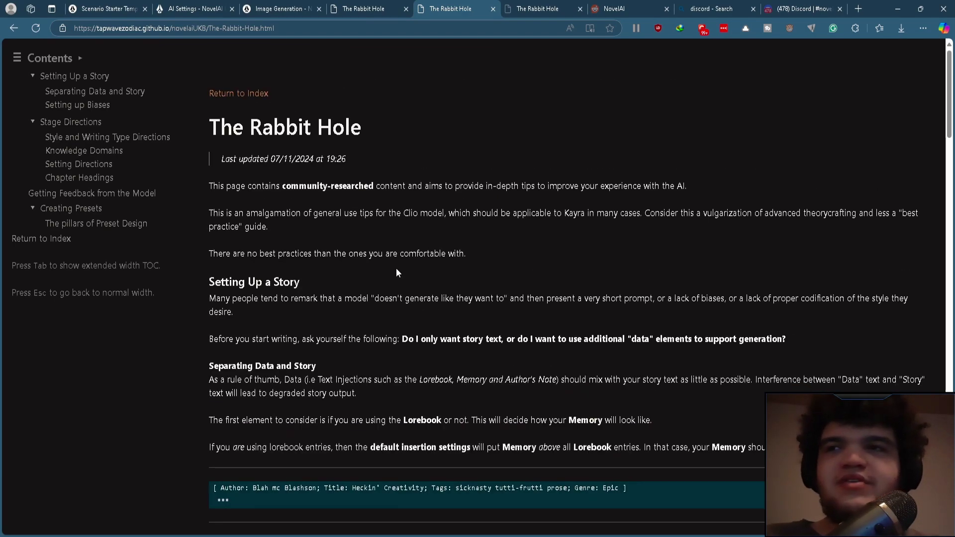
pyautogui.scroll(-6, 394, 257)
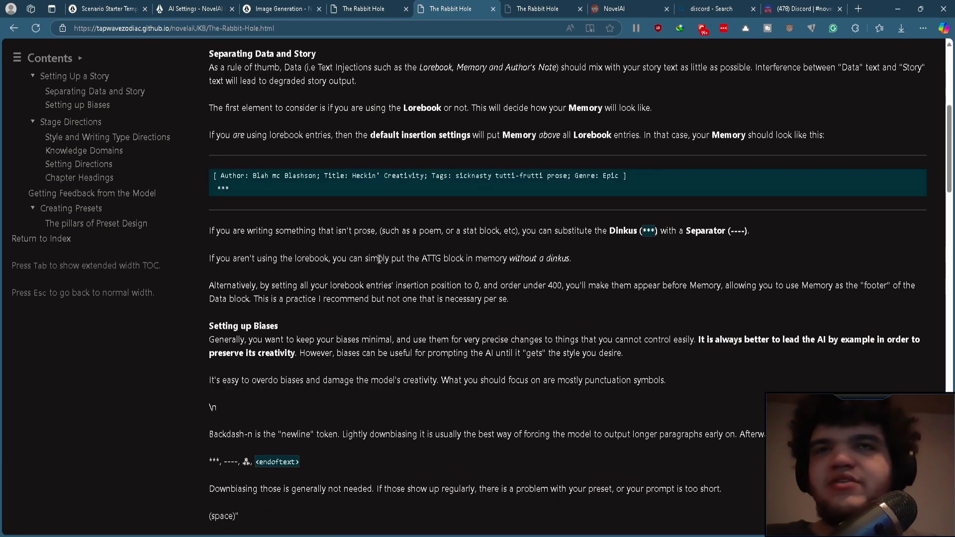
pyautogui.scroll(-20, 384, 213)
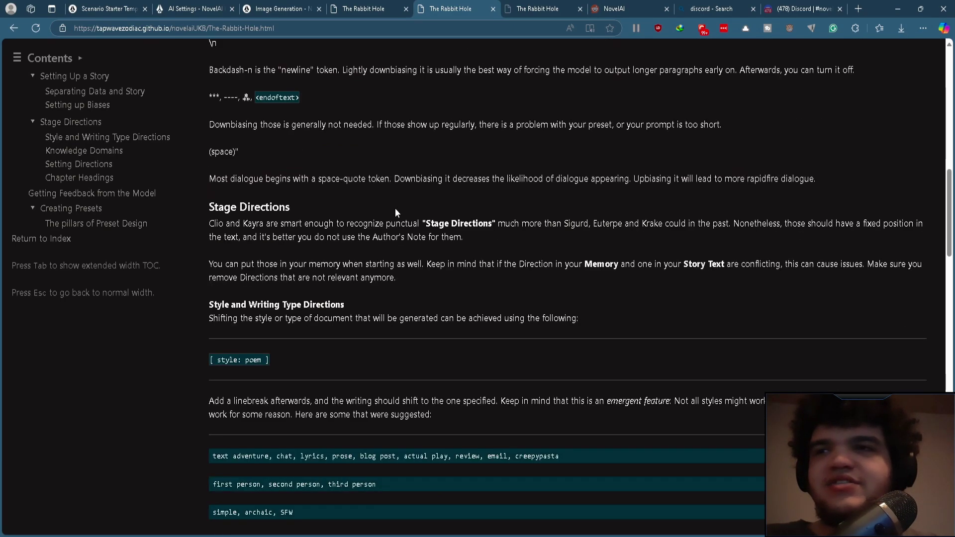
pyautogui.scroll(9, 314, 236)
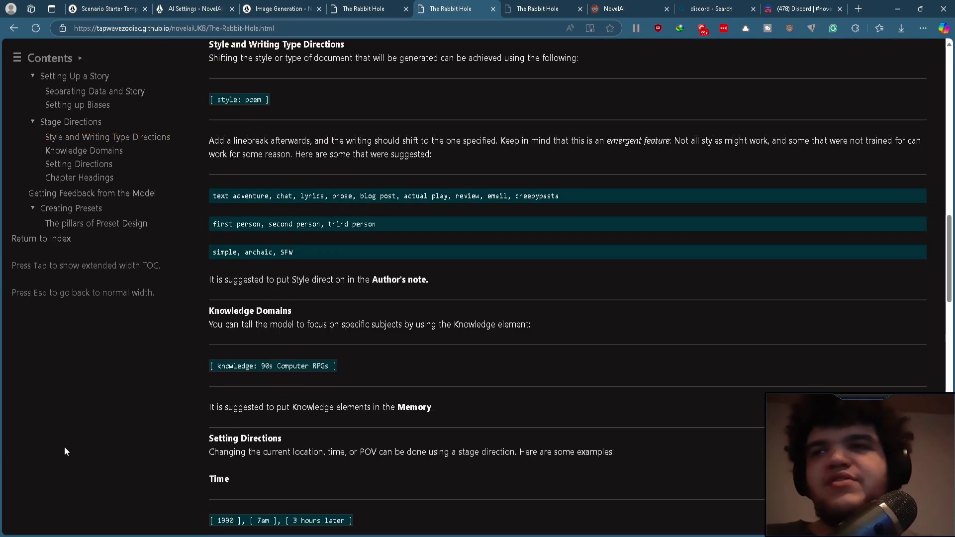
pyautogui.scroll(-10, 305, 366)
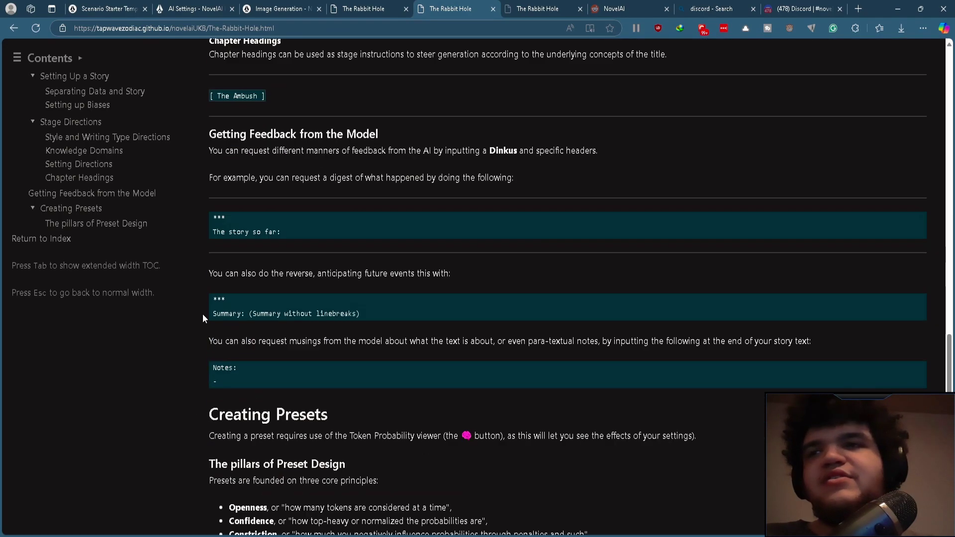
pyautogui.moveTo(196, 78); pyautogui.dragTo(565, 351)
# Step: Highlight Creating Presets through the Confidence principle, plus the preset principles and qualities lists
pyautogui.scroll(-4, 565, 351)
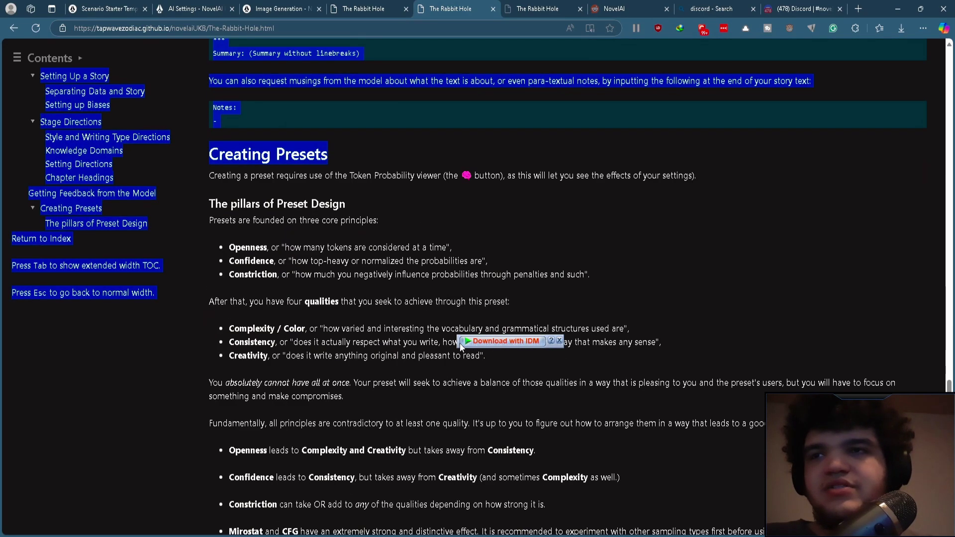
pyautogui.click(210, 194)
pyautogui.moveTo(209, 159); pyautogui.dragTo(559, 258)
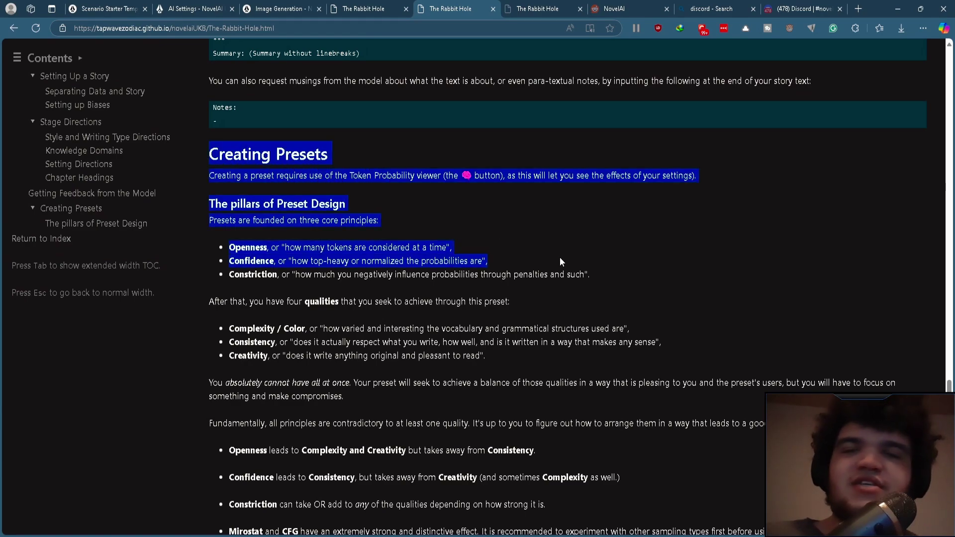
pyautogui.scroll(-3, 512, 288)
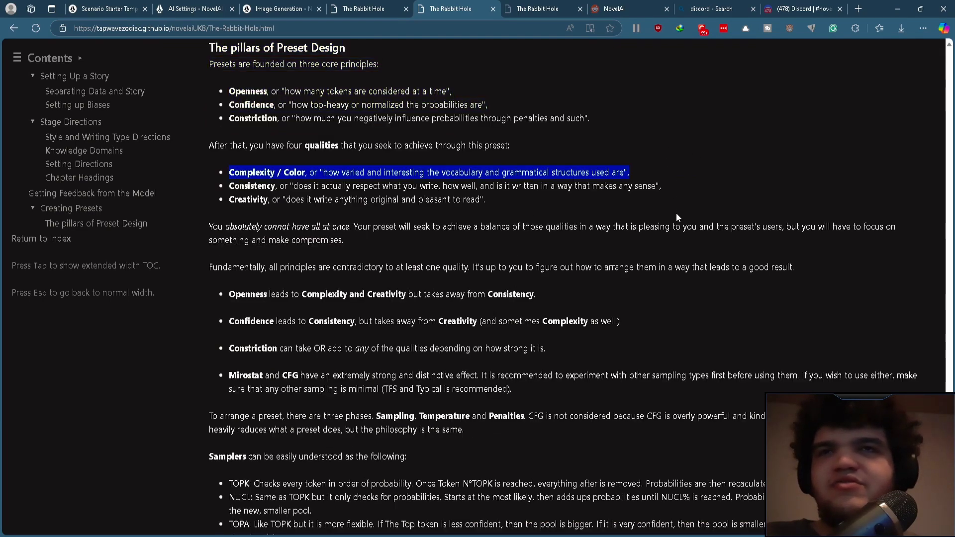
pyautogui.moveTo(610, 210); pyautogui.dragTo(230, 82)
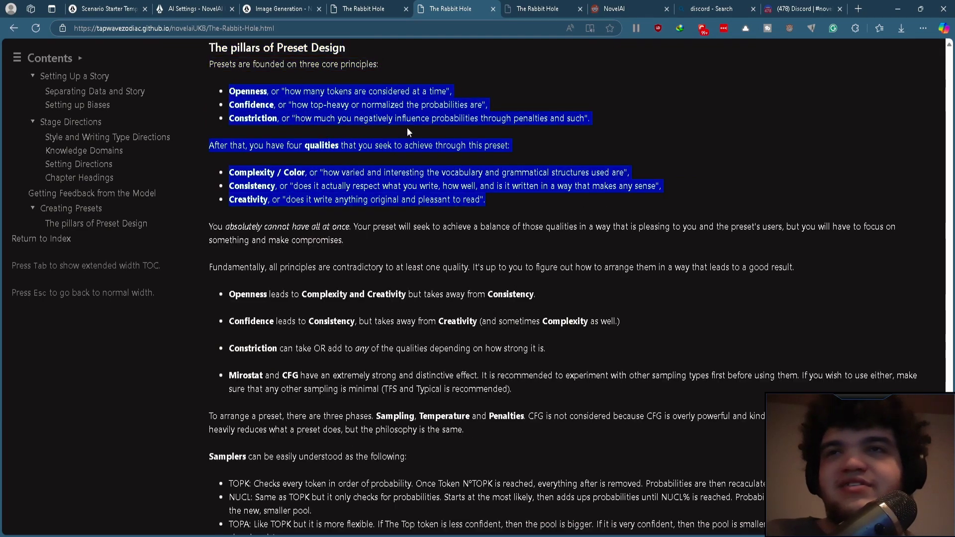
pyautogui.scroll(5, 483, 281)
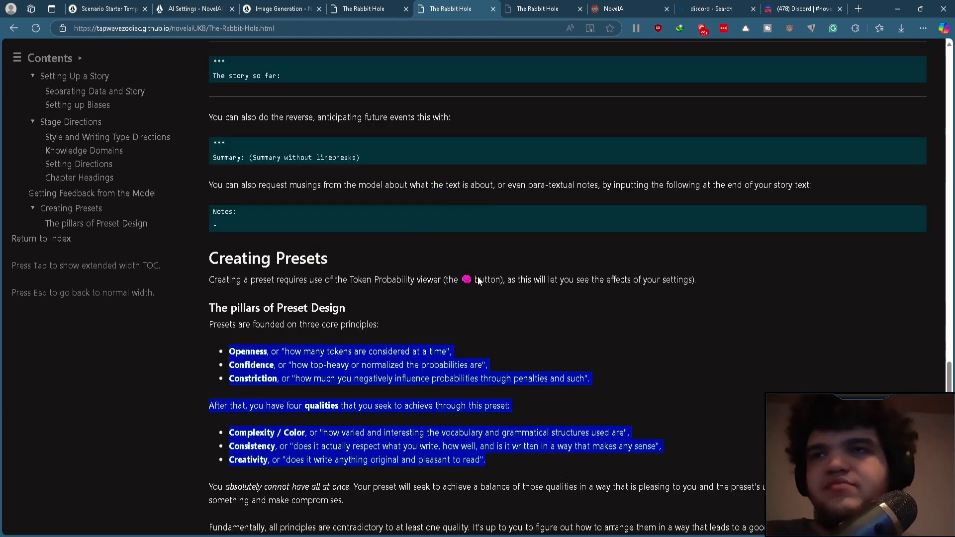
pyautogui.scroll(-6, 482, 281)
pyautogui.scroll(-2, 353, 312)
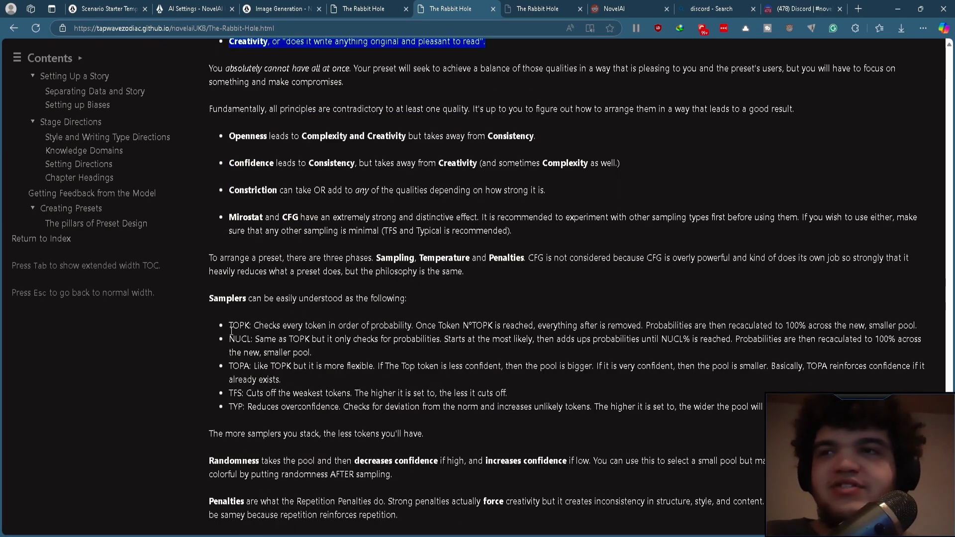
# Step: Highlight the TOPK and NUCL sampler descriptions and design principles, then go back to the wiki index
pyautogui.moveTo(230, 323); pyautogui.dragTo(796, 435)
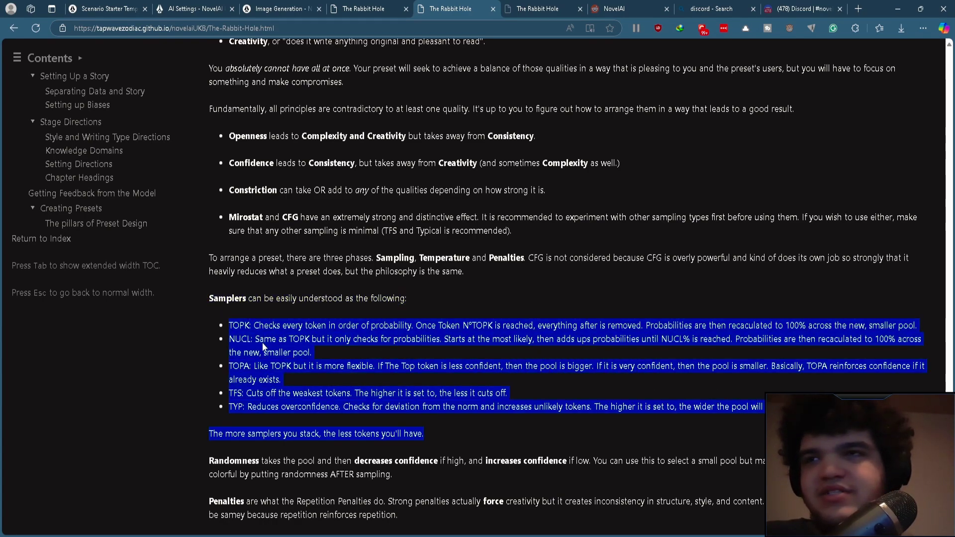
pyautogui.click(284, 356)
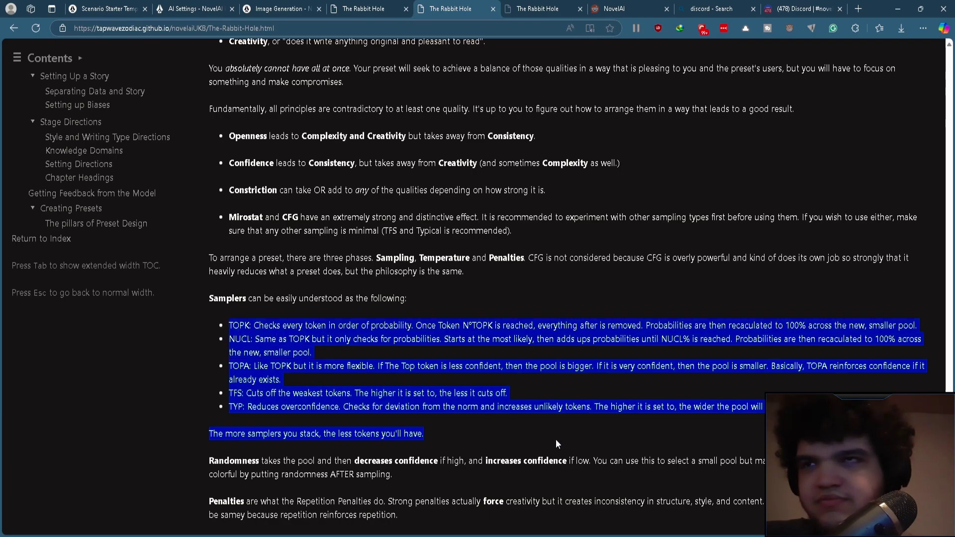
pyautogui.moveTo(640, 258); pyautogui.dragTo(75, 208)
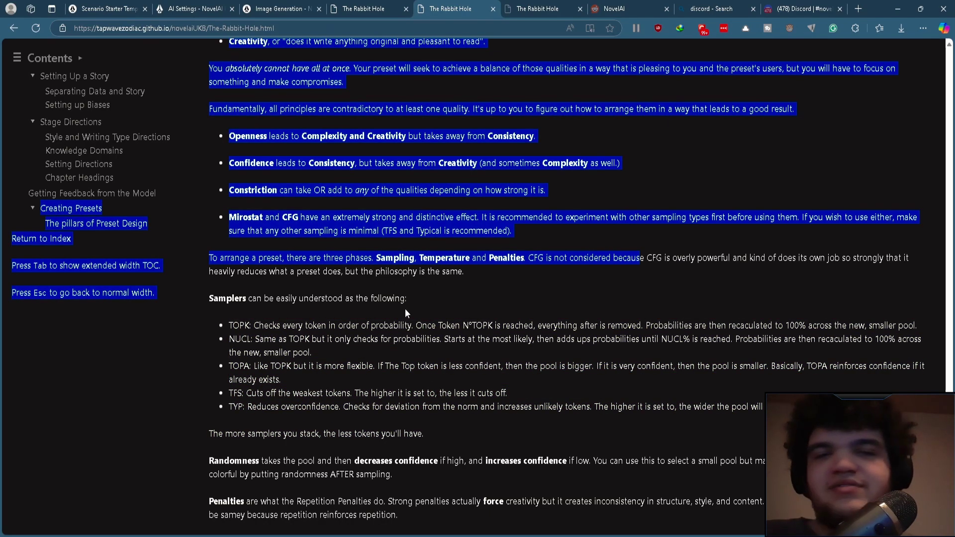
pyautogui.scroll(5, 404, 313)
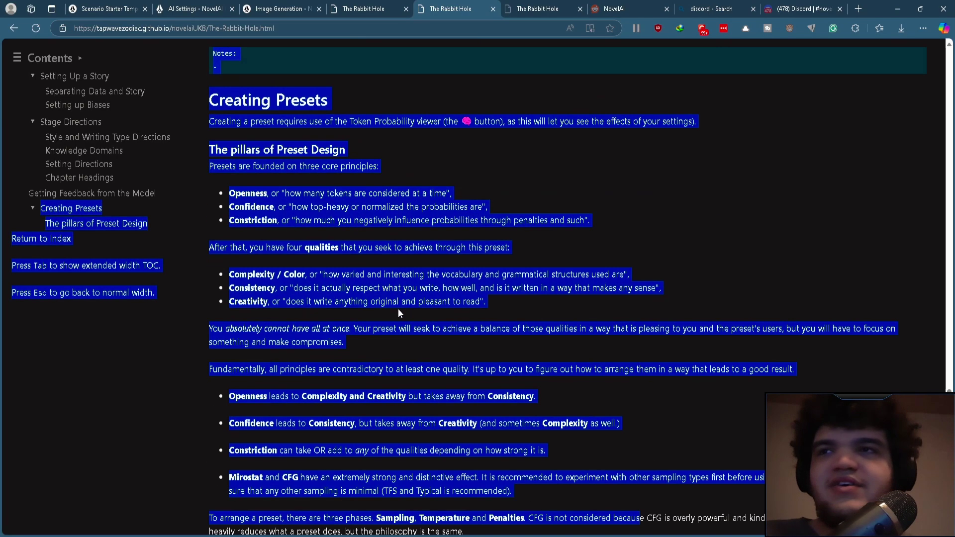
pyautogui.click(240, 184)
pyautogui.scroll(-5, 224, 313)
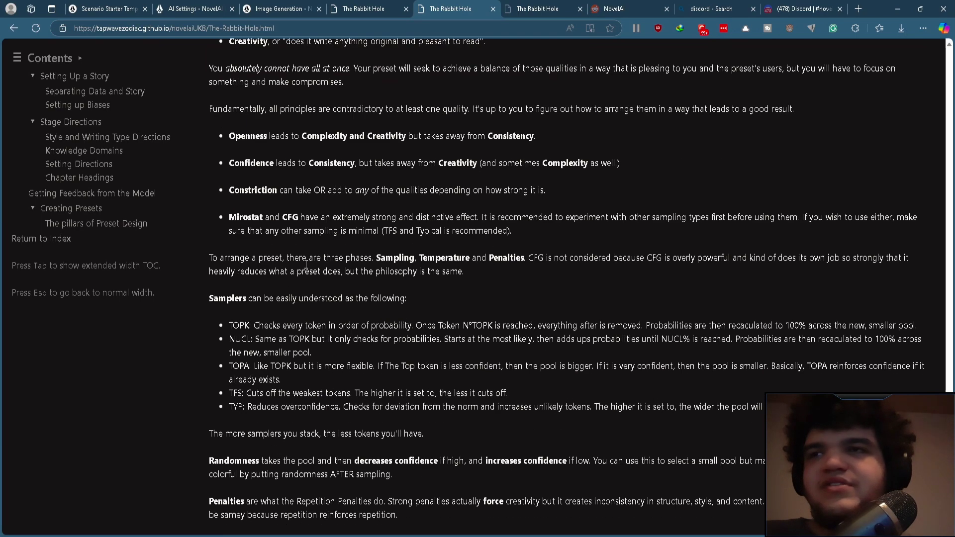
pyautogui.hotkey('alt', 'Left')
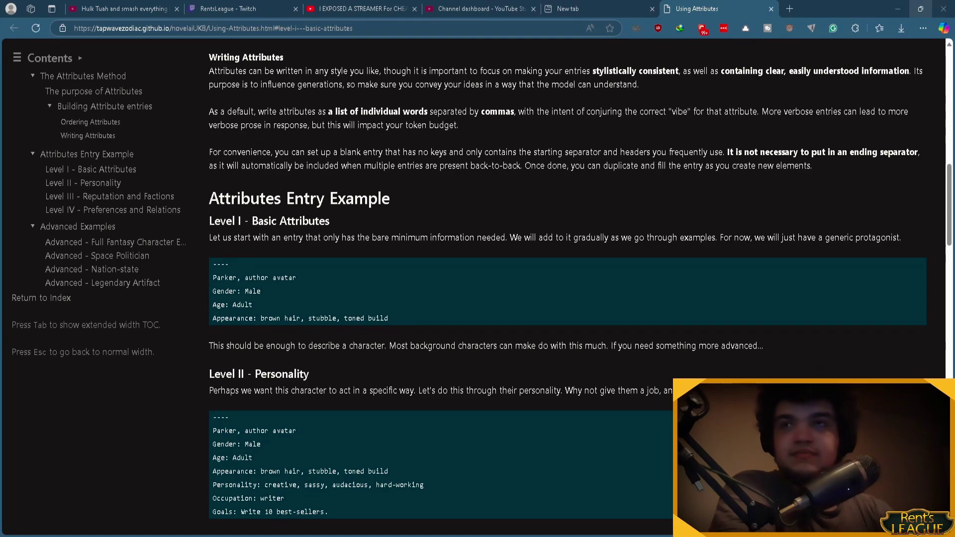
pyautogui.scroll(-6, 567, 288)
pyautogui.scroll(4, 567, 288)
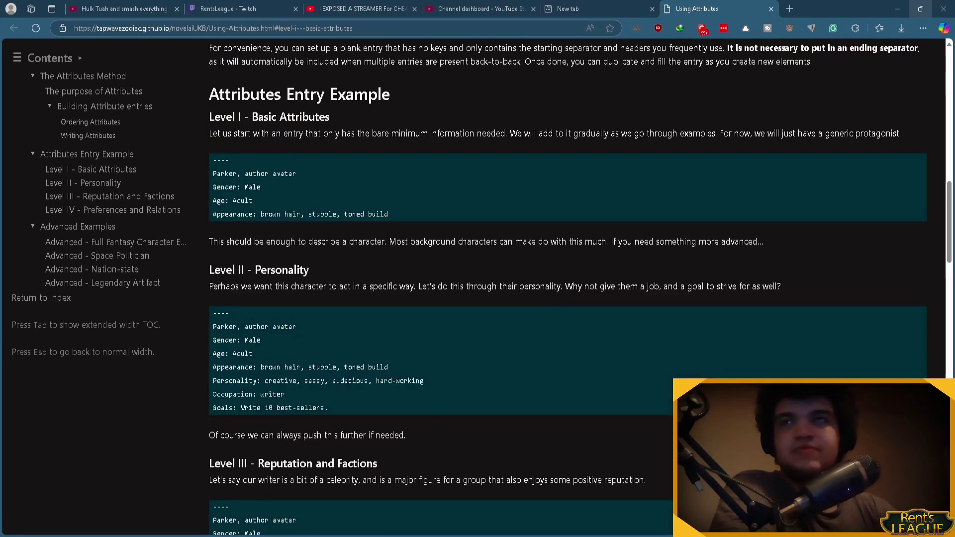
pyautogui.moveTo(211, 159); pyautogui.dragTo(253, 201)
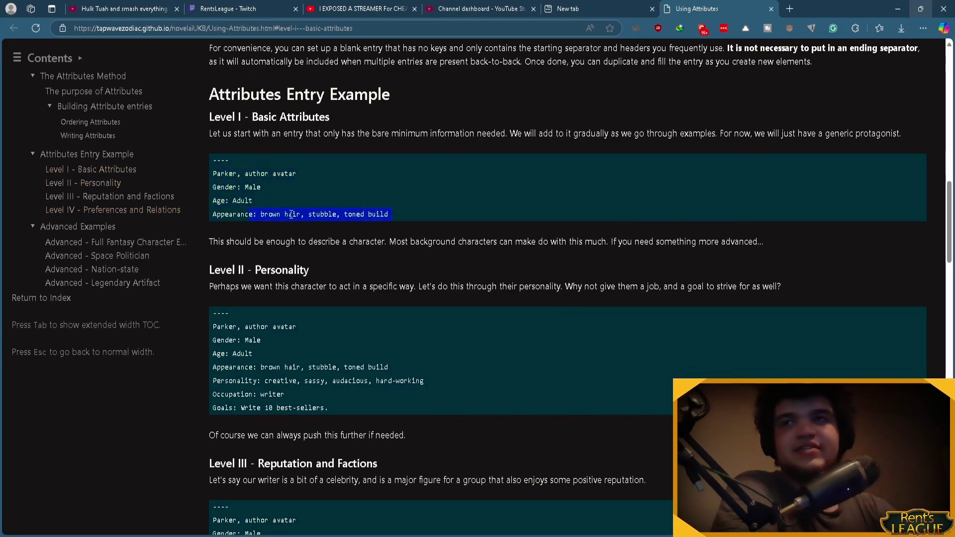
pyautogui.click(493, 190)
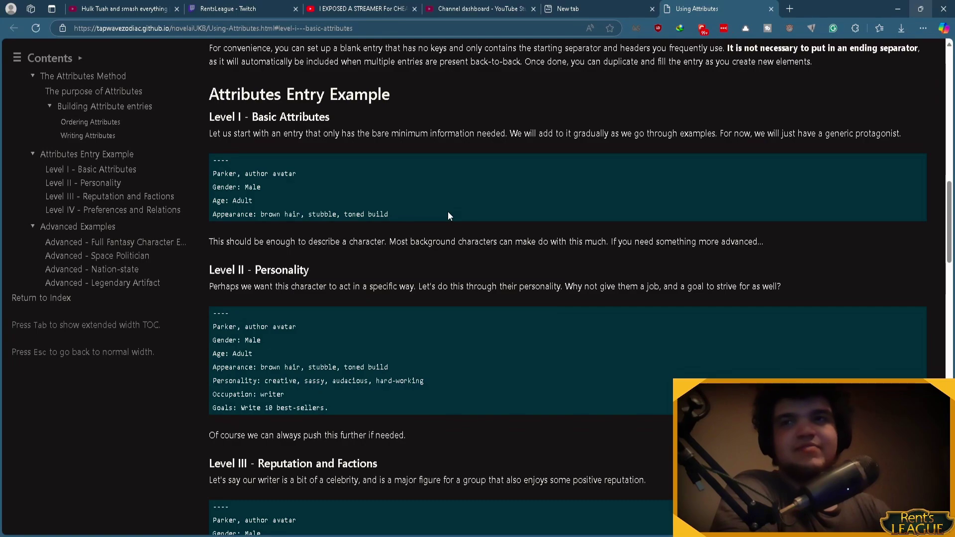
pyautogui.scroll(-3, 447, 215)
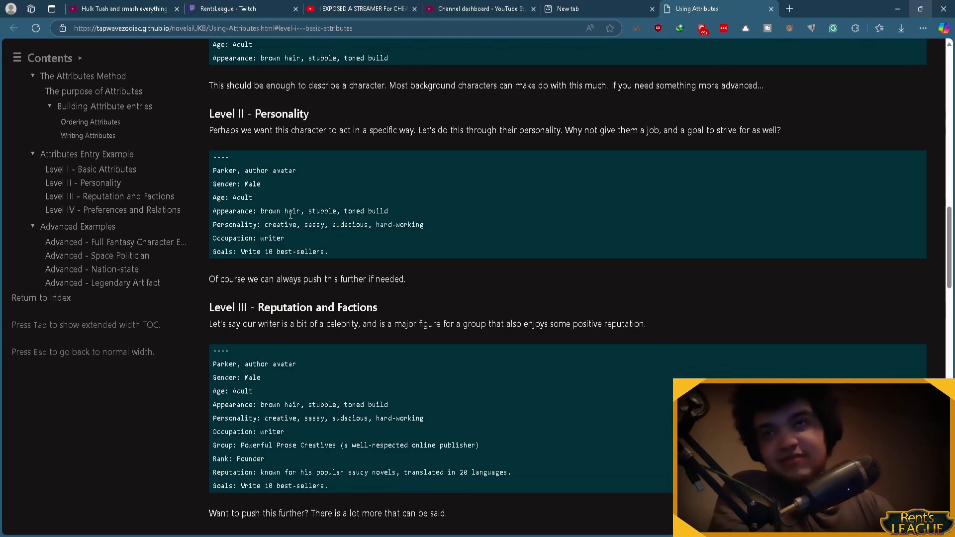
pyautogui.scroll(-3, 331, 391)
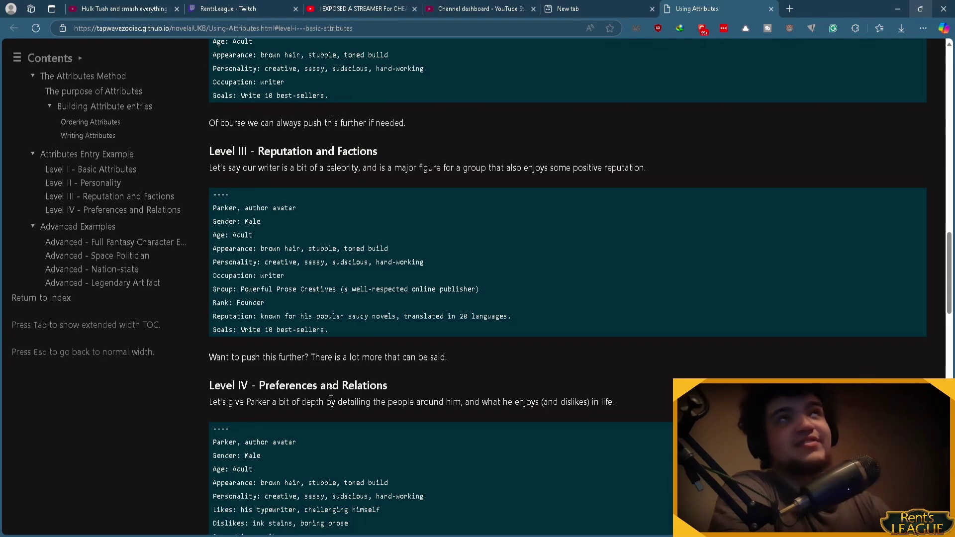
pyautogui.scroll(4, 238, 240)
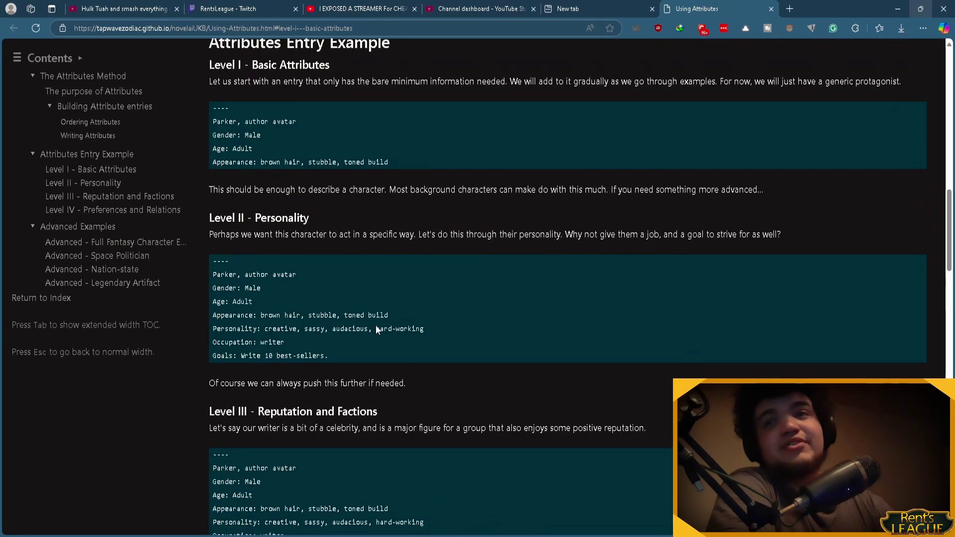
pyautogui.scroll(-5, 336, 226)
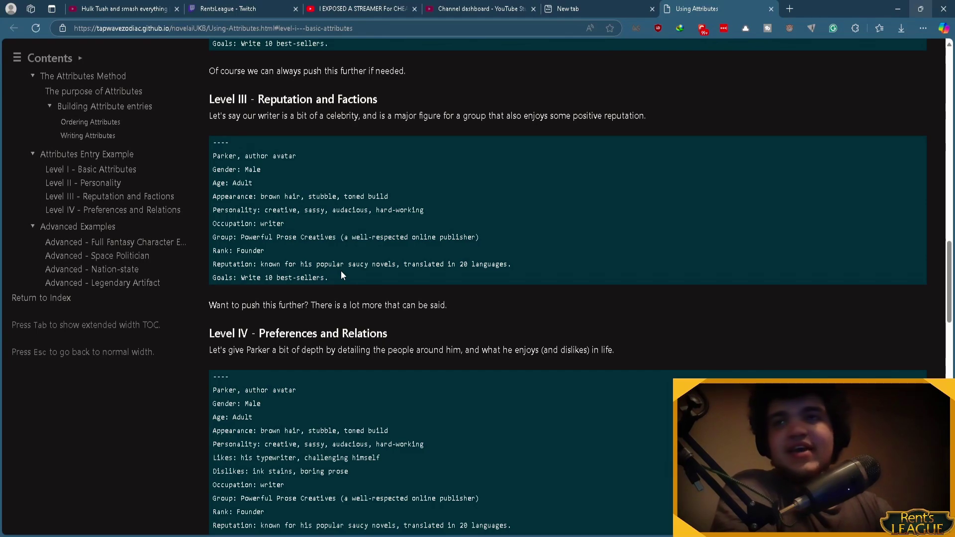
pyautogui.scroll(-4, 341, 272)
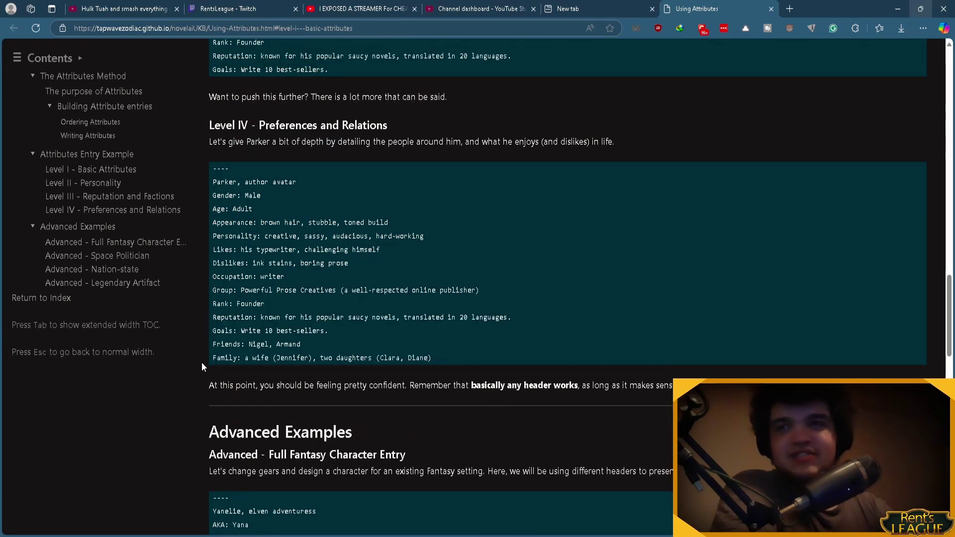
pyautogui.moveTo(304, 344); pyautogui.dragTo(254, 358)
pyautogui.click(254, 358)
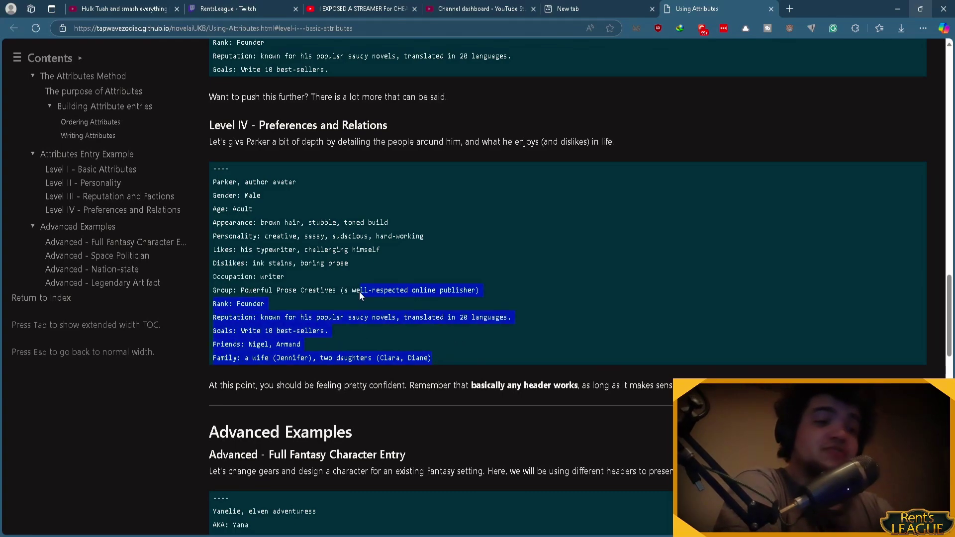
pyautogui.click(486, 371)
pyautogui.moveTo(452, 350); pyautogui.dragTo(369, 269)
pyautogui.click(456, 357)
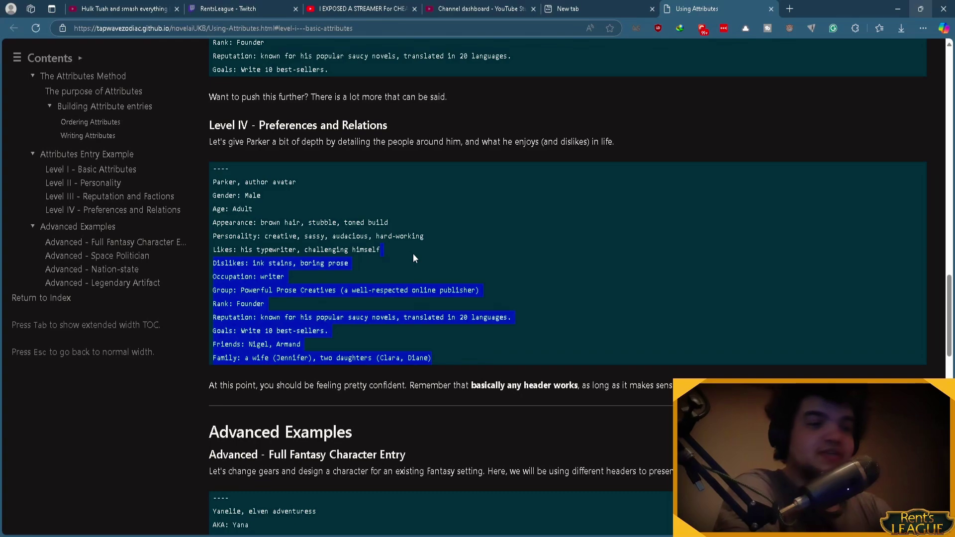
pyautogui.scroll(3, 488, 369)
pyautogui.moveTo(412, 252); pyautogui.dragTo(491, 376)
pyautogui.scroll(-3, 567, 420)
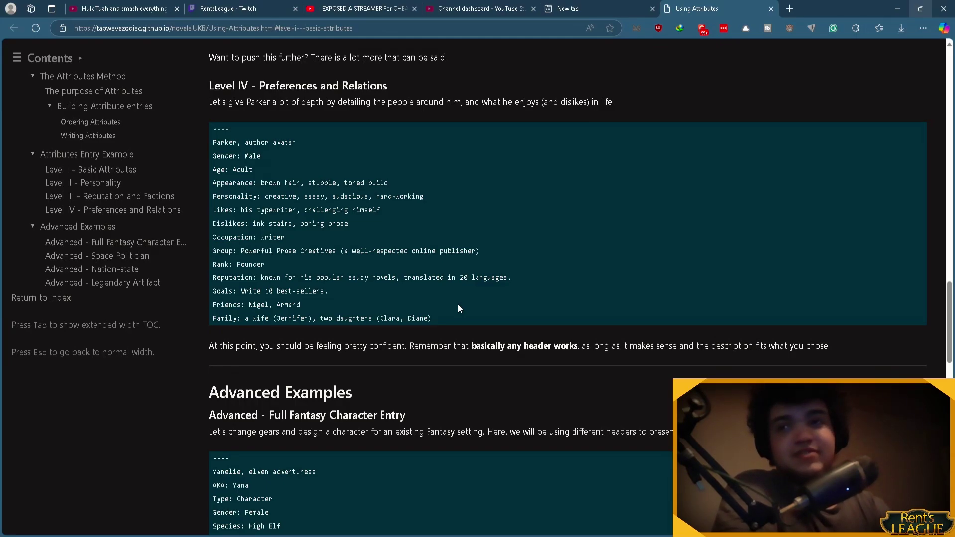
pyautogui.scroll(20, 455, 214)
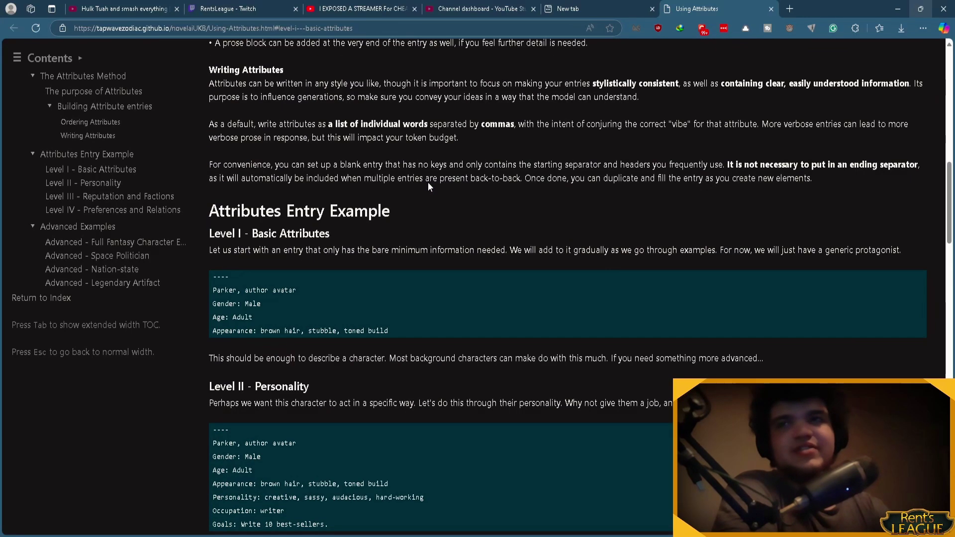
pyautogui.scroll(-4, 428, 184)
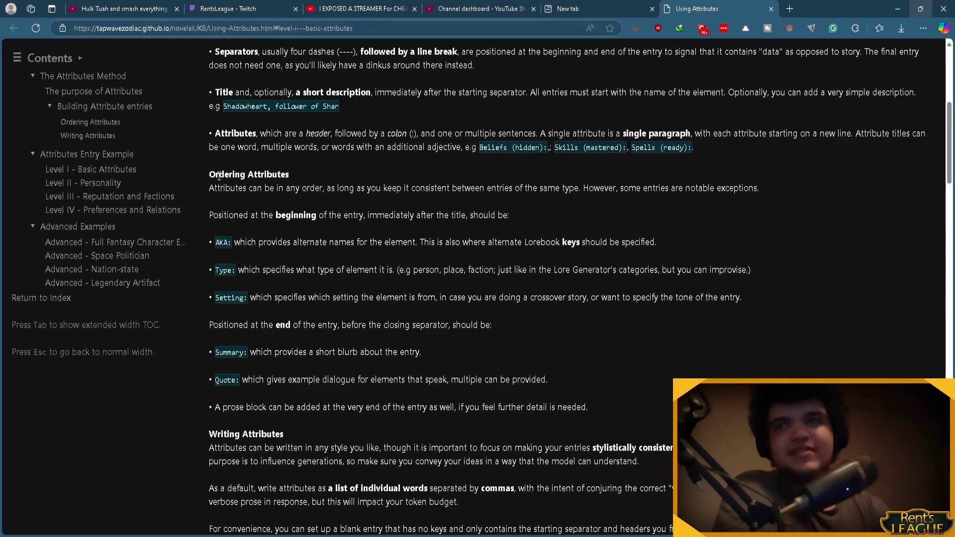
pyautogui.scroll(-3, 217, 346)
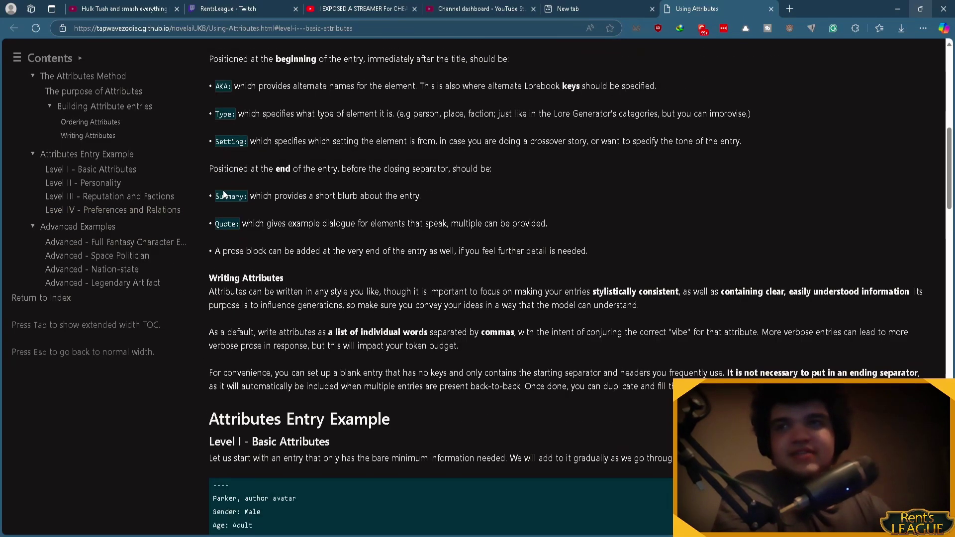
pyautogui.moveTo(222, 196); pyautogui.dragTo(293, 197)
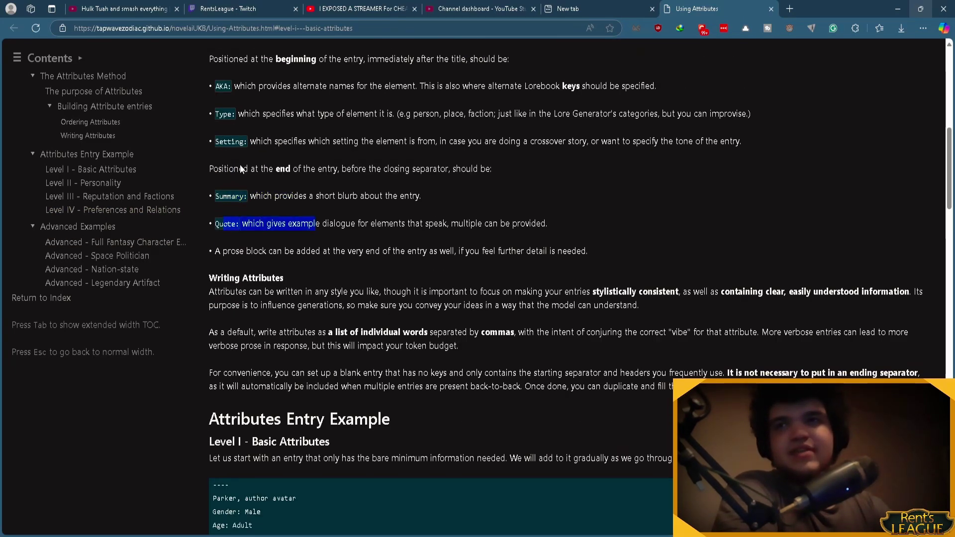
pyautogui.scroll(-1, 251, 171)
pyautogui.scroll(1, 251, 171)
pyautogui.moveTo(314, 142); pyautogui.dragTo(267, 139)
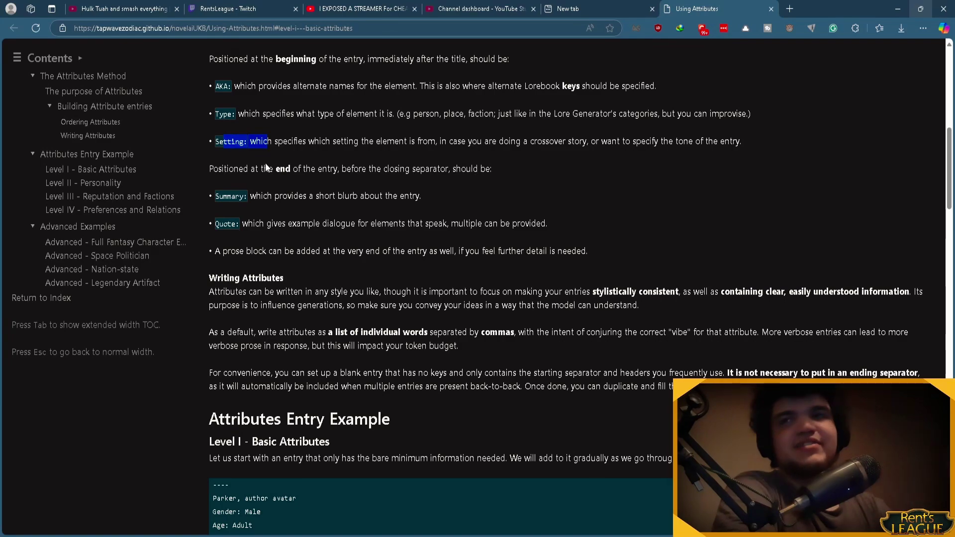
pyautogui.scroll(-1, 297, 189)
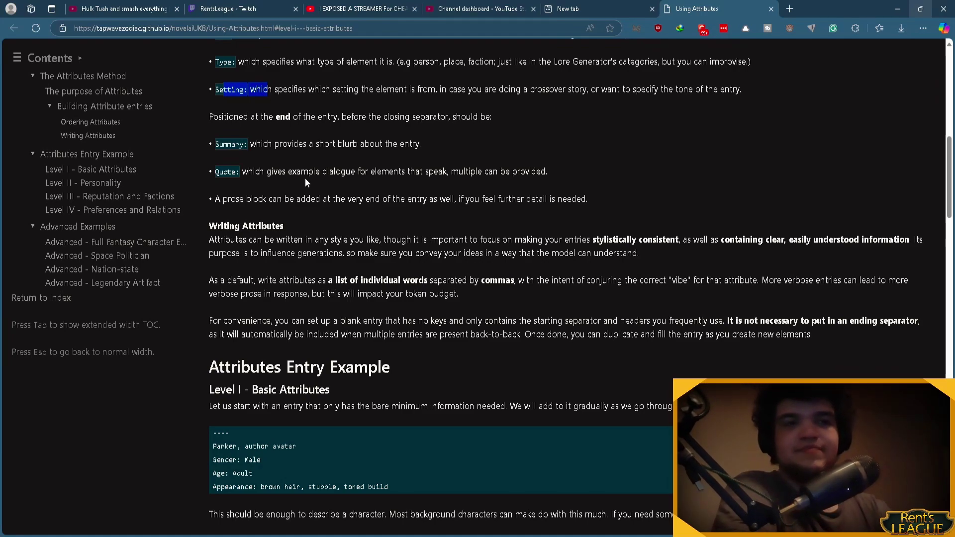
pyautogui.scroll(-15, 305, 178)
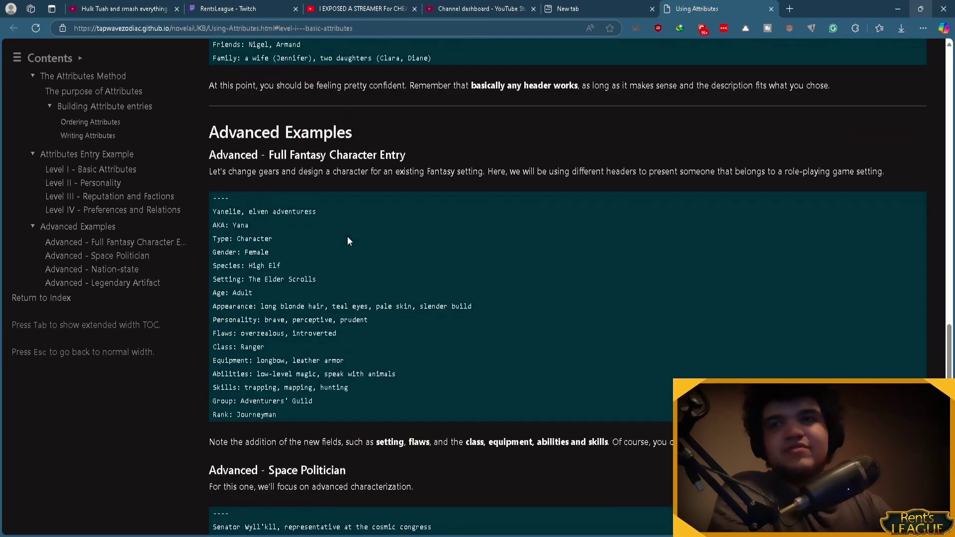
pyautogui.scroll(-14, 347, 241)
pyautogui.scroll(5, 401, 265)
pyautogui.scroll(10, 400, 266)
pyautogui.scroll(-13, 420, 308)
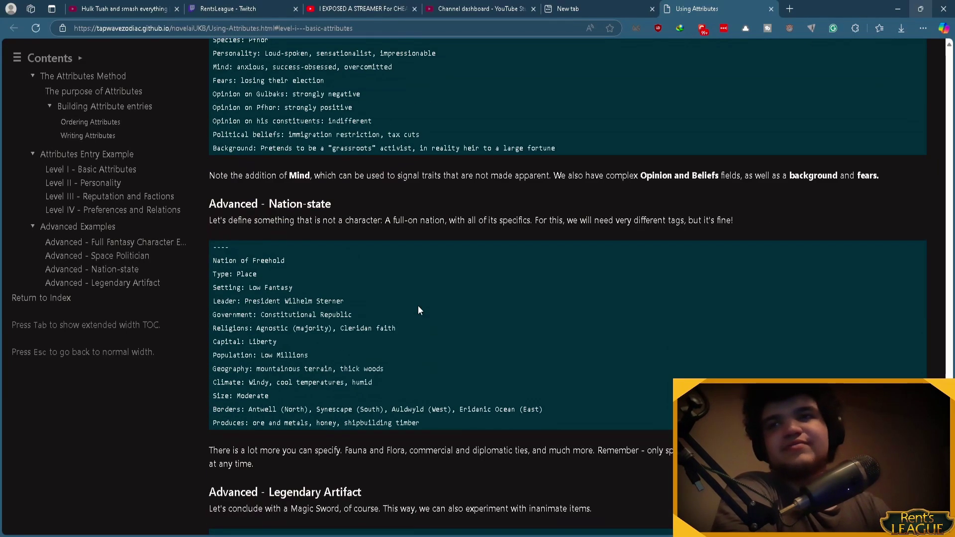
pyautogui.scroll(5, 422, 309)
pyautogui.scroll(-7, 431, 309)
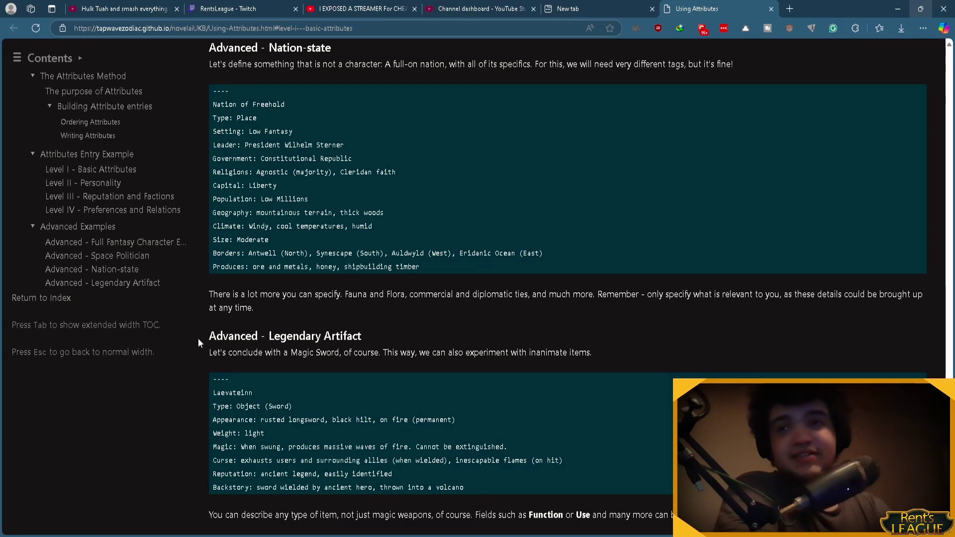
pyautogui.moveTo(196, 337); pyautogui.dragTo(598, 352)
pyautogui.scroll(3, 470, 333)
pyautogui.scroll(-3, 473, 333)
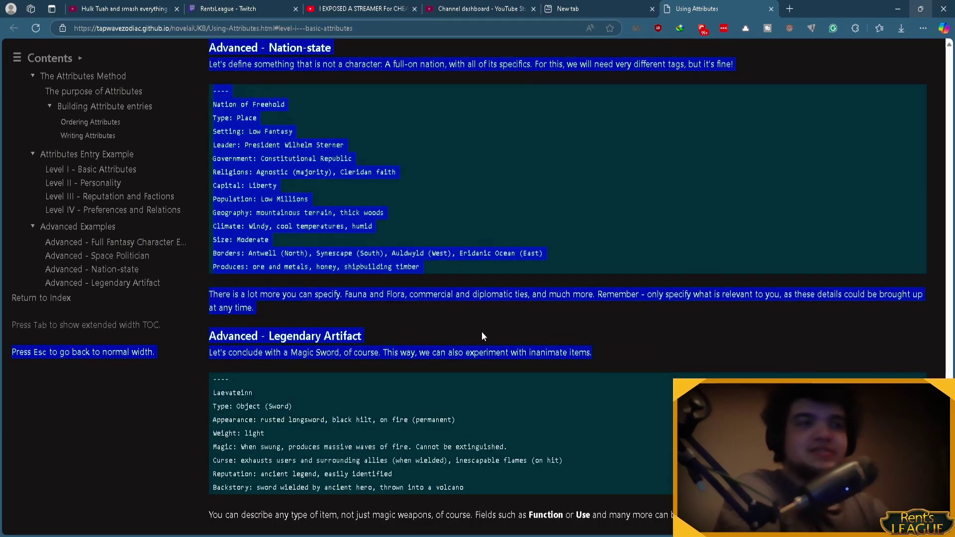
pyautogui.scroll(6, 447, 328)
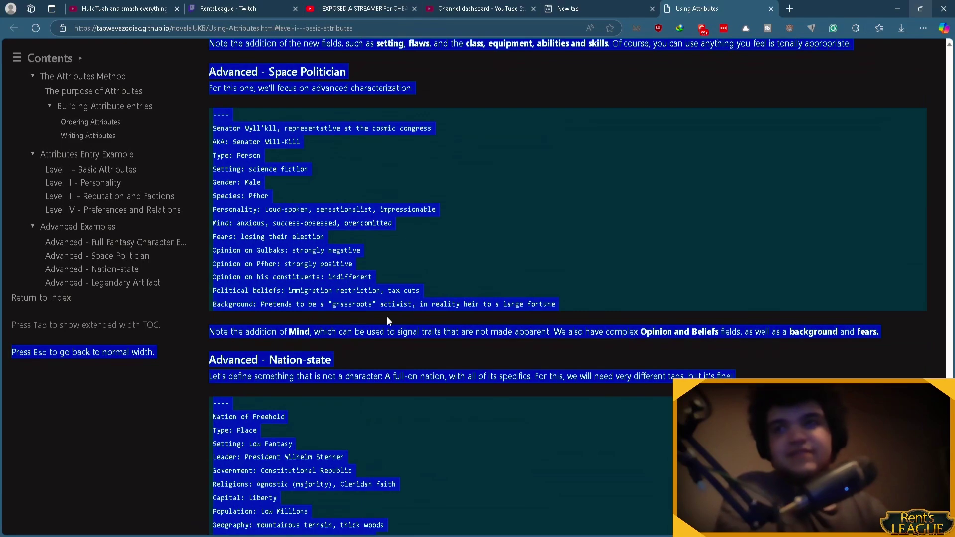
pyautogui.scroll(-2, 348, 321)
pyautogui.click(235, 287)
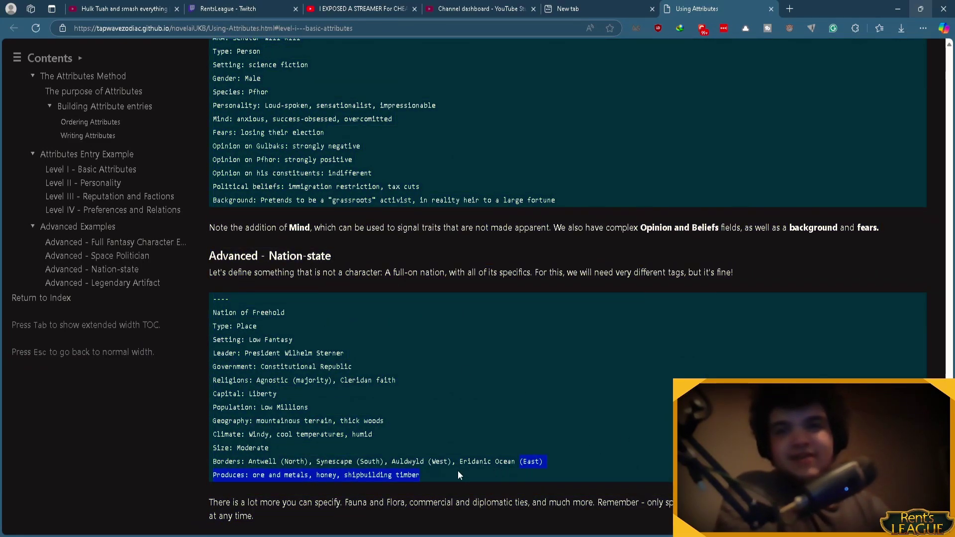
pyautogui.moveTo(455, 485); pyautogui.dragTo(217, 281)
pyautogui.scroll(5, 311, 315)
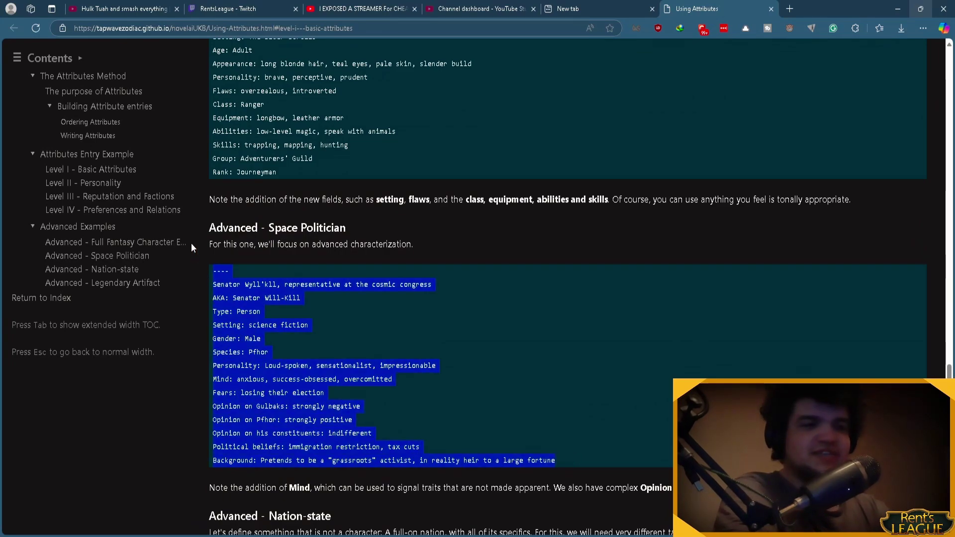
pyautogui.scroll(8, 373, 329)
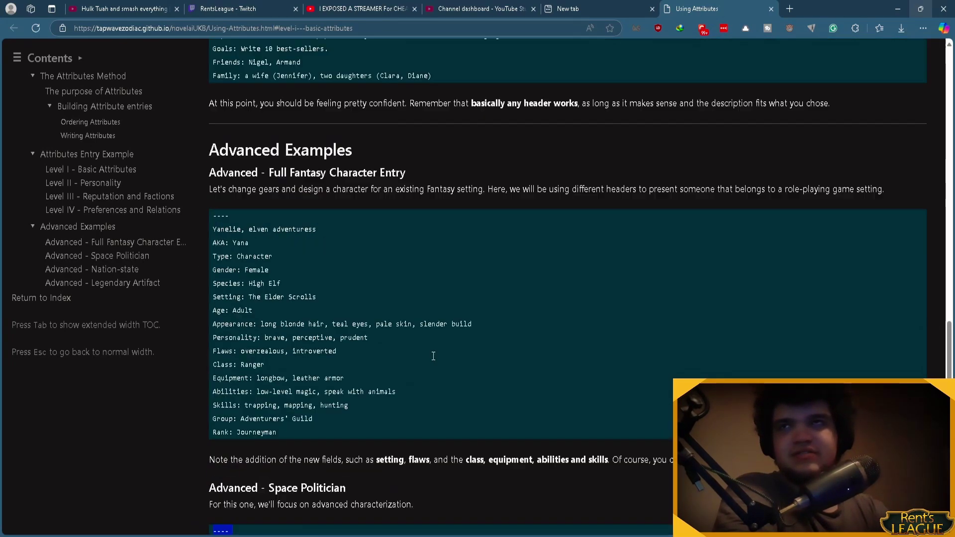
pyautogui.scroll(-5, 465, 387)
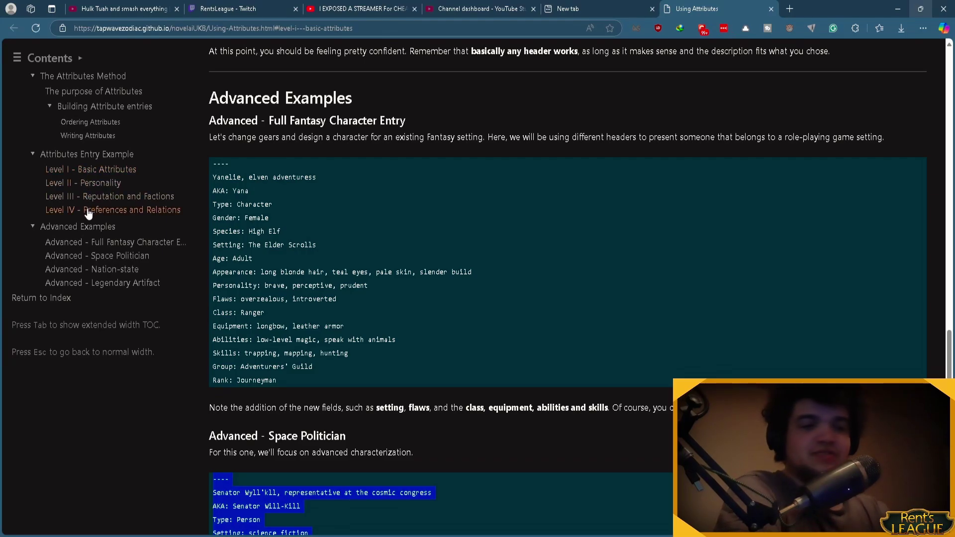
pyautogui.moveTo(212, 380); pyautogui.dragTo(228, 148)
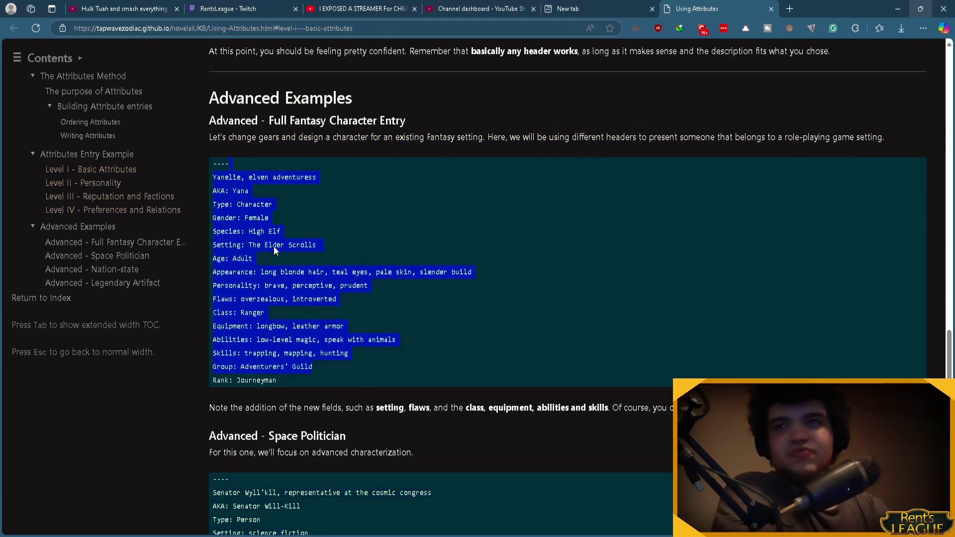
pyautogui.scroll(8, 284, 279)
pyautogui.scroll(-16, 310, 288)
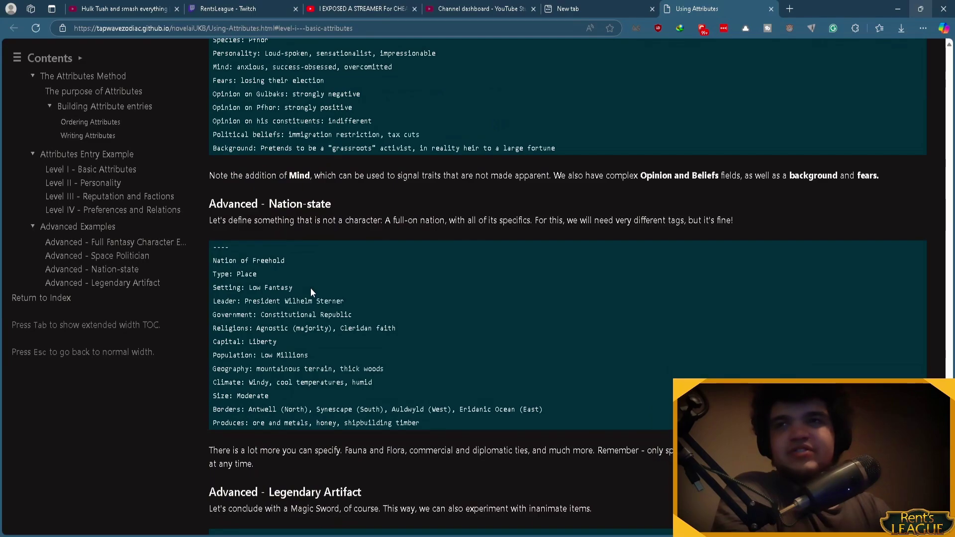
pyautogui.scroll(-3, 310, 288)
pyautogui.scroll(15, 314, 294)
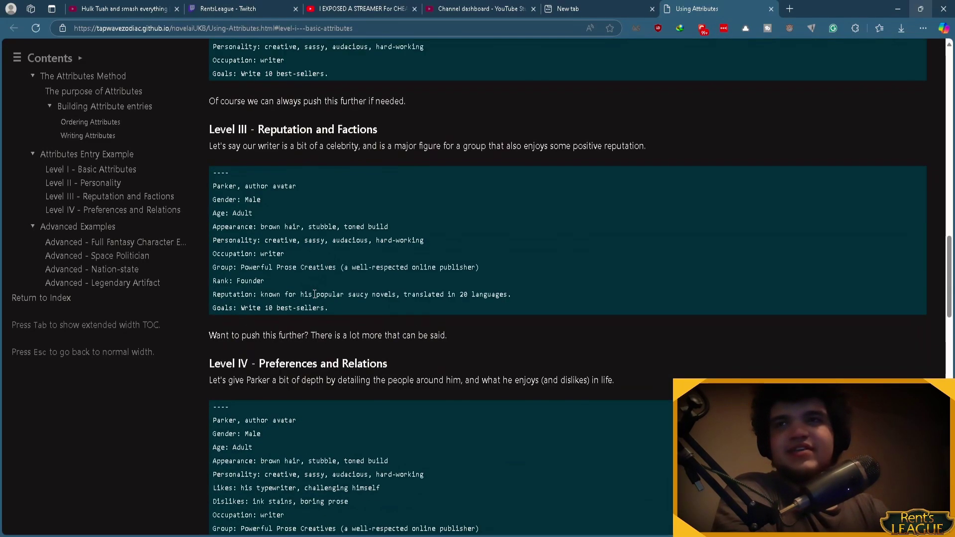
pyautogui.scroll(5, 314, 294)
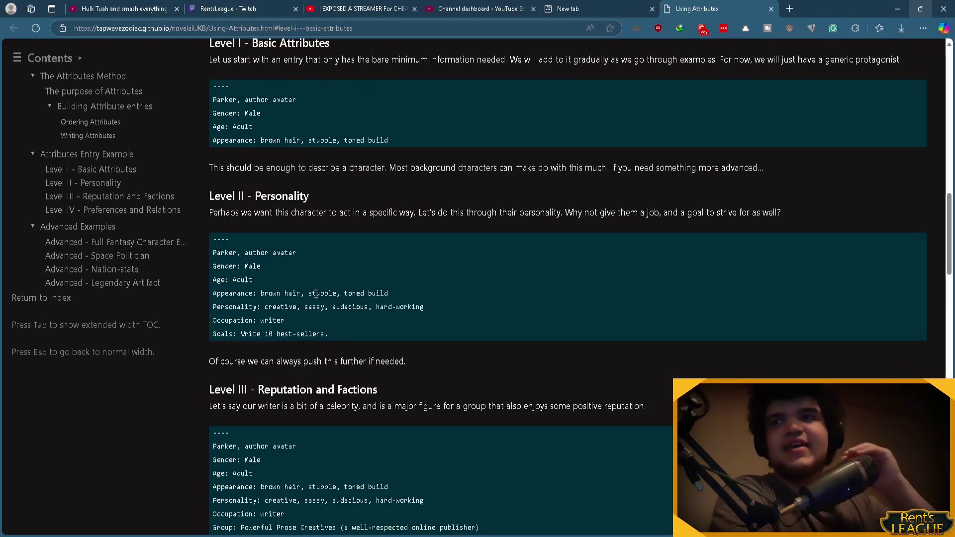
pyautogui.scroll(-20, 354, 320)
pyautogui.scroll(5, 340, 319)
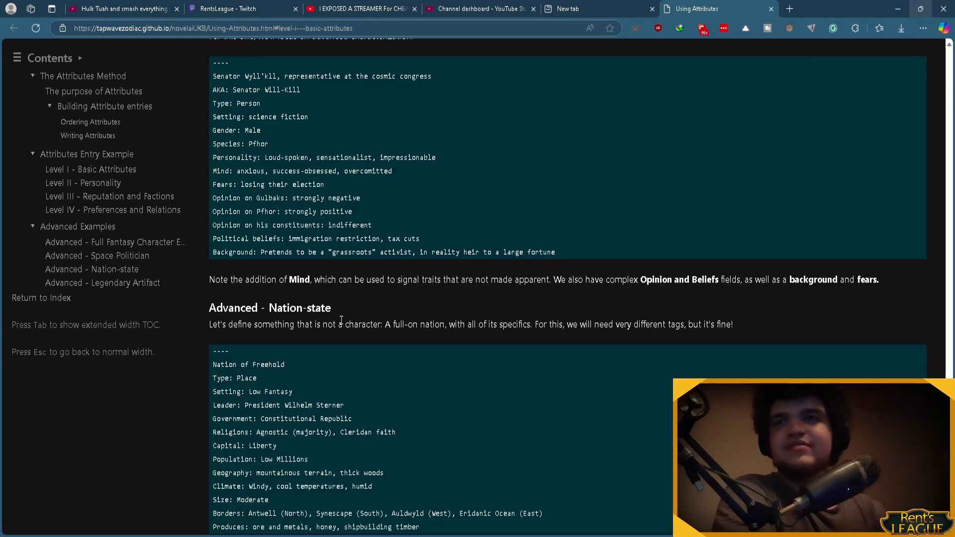
pyautogui.scroll(15, 341, 319)
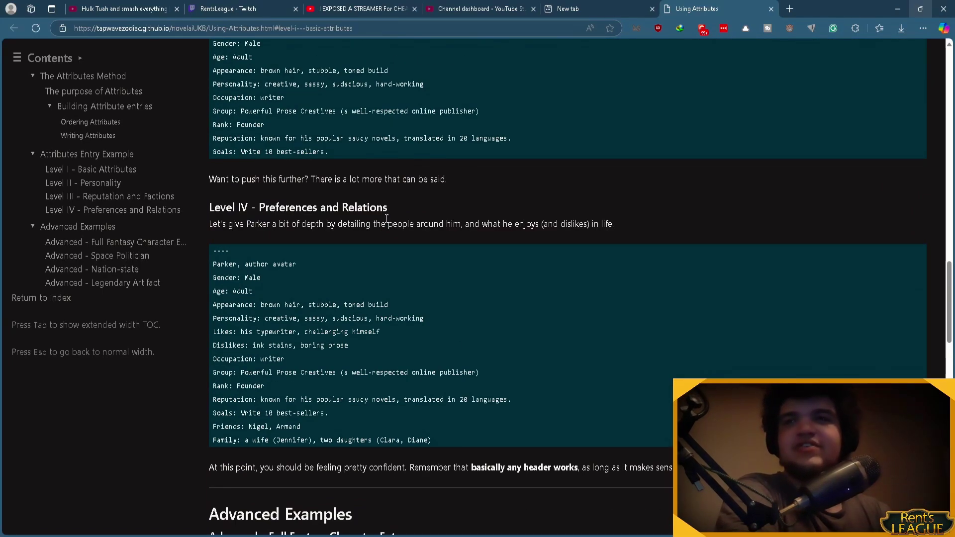
pyautogui.scroll(20, 386, 219)
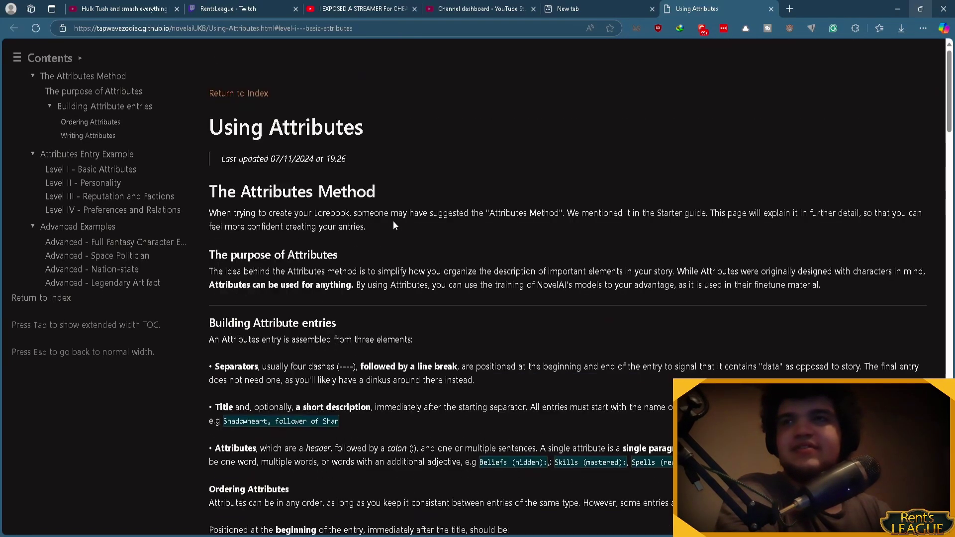
pyautogui.scroll(-7, 392, 225)
pyautogui.scroll(5, 695, 141)
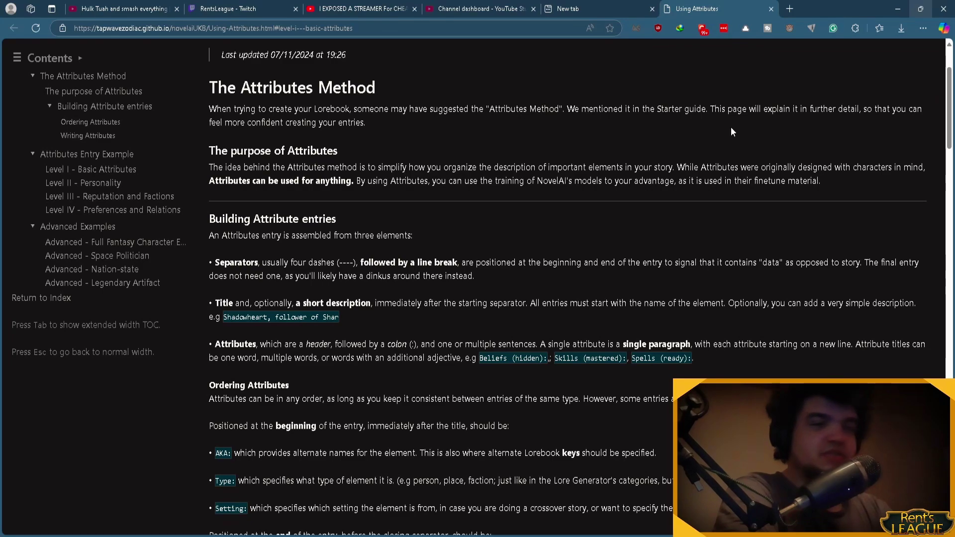
# Step: Reopen the Lorebook guide tab and highlight the Status tag's description
pyautogui.hotkey('ctrl', 'shift', 't')
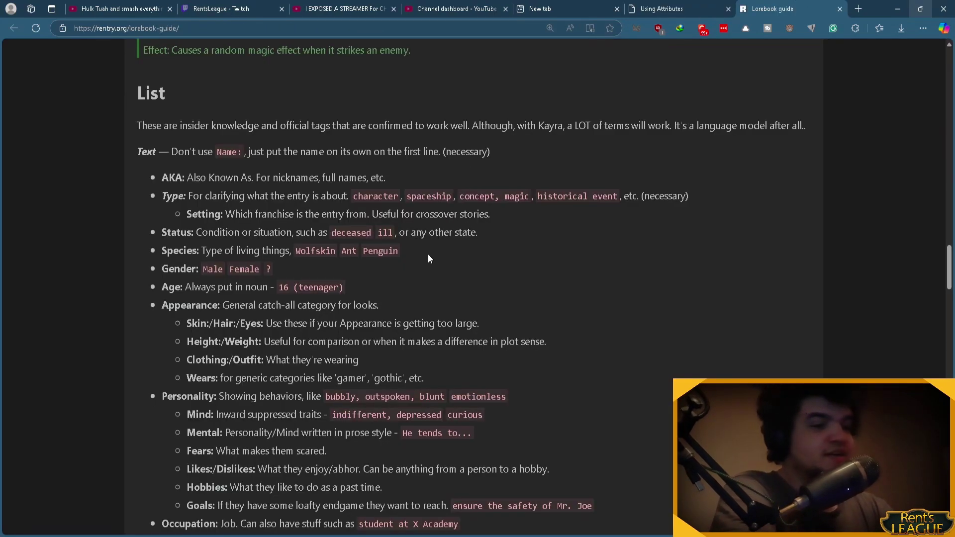
pyautogui.scroll(-2, 300, 374)
pyautogui.scroll(3, 300, 374)
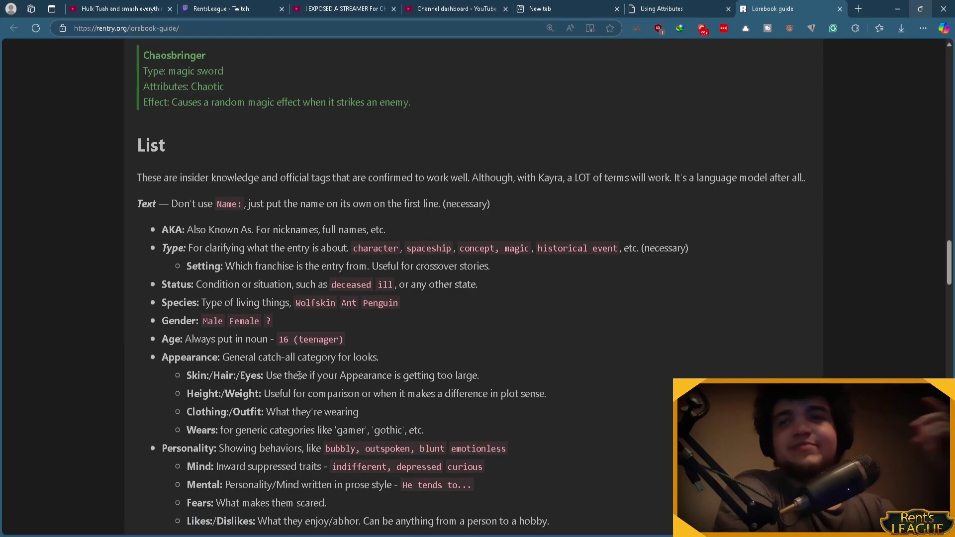
pyautogui.moveTo(477, 284); pyautogui.dragTo(196, 284)
# Step: Read through the List section of recommended tags, selecting the attribute header groups
pyautogui.scroll(-4, 169, 292)
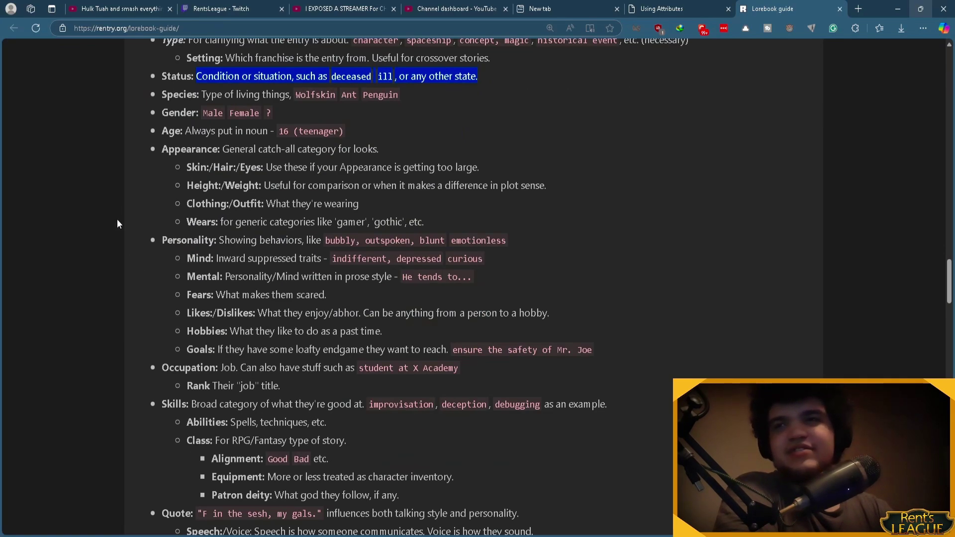
pyautogui.scroll(4, 184, 235)
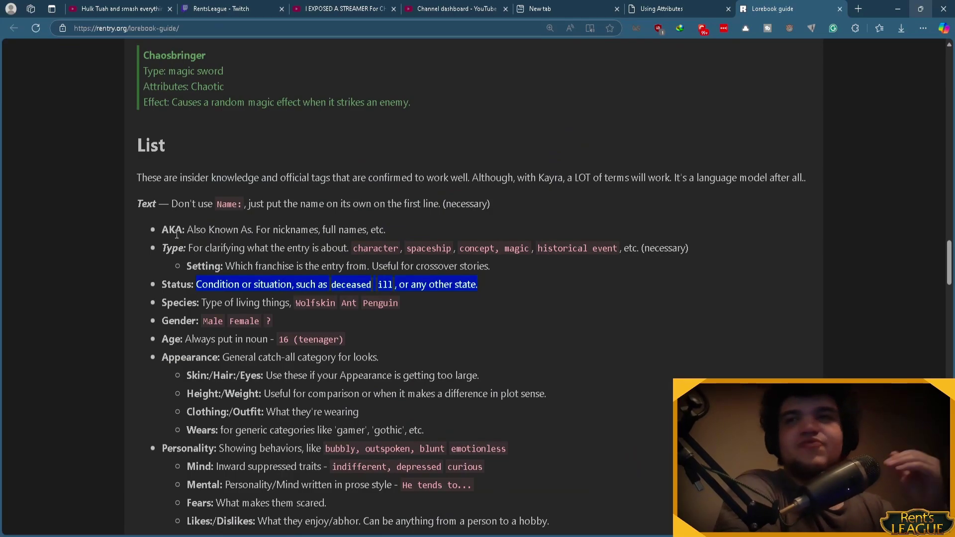
pyautogui.scroll(-14, 143, 240)
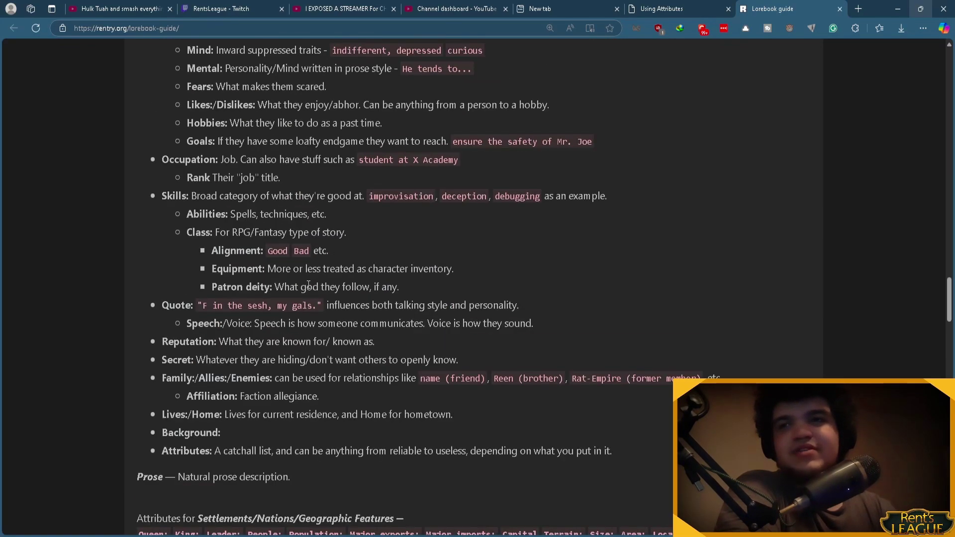
pyautogui.moveTo(102, 278); pyautogui.dragTo(448, 418)
pyautogui.scroll(6, 229, 465)
pyautogui.scroll(-10, 229, 465)
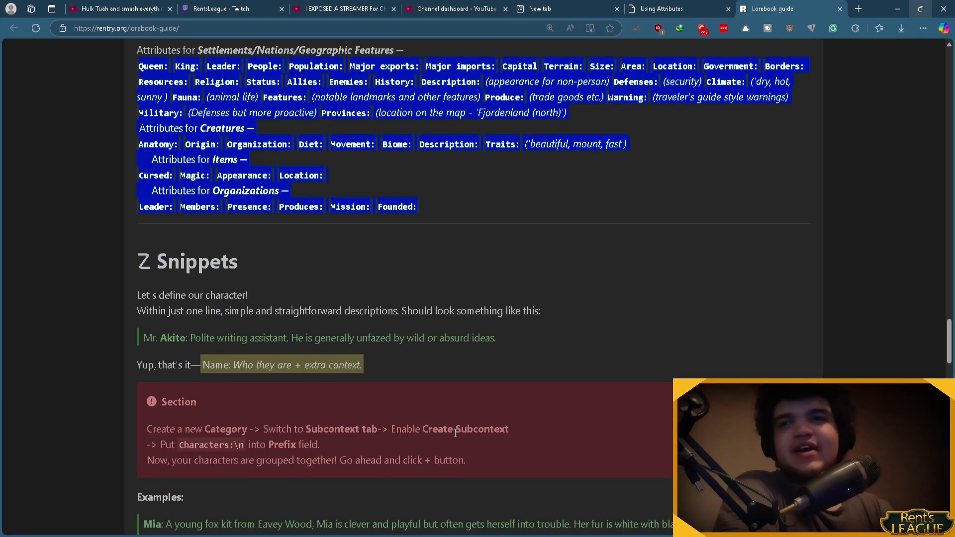
pyautogui.scroll(9, 474, 360)
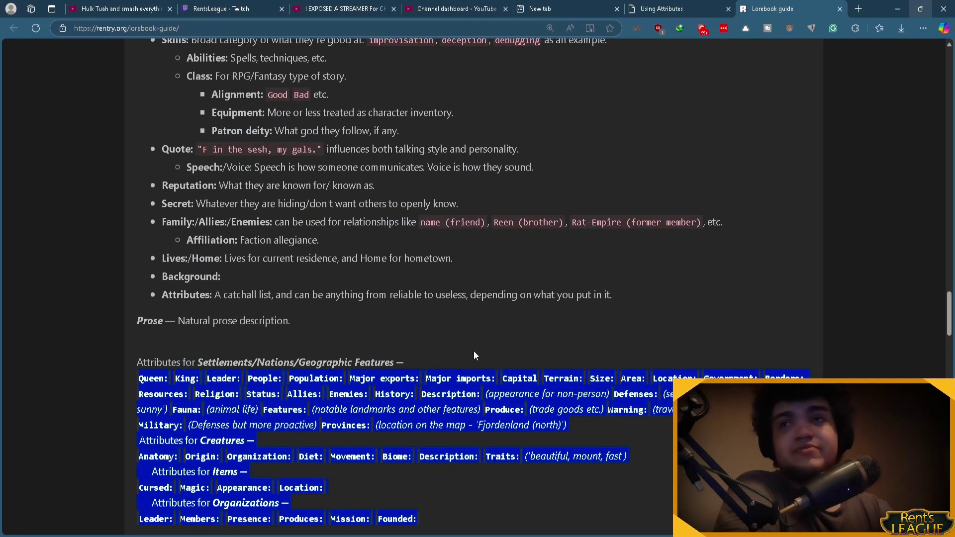
pyautogui.scroll(8, 500, 378)
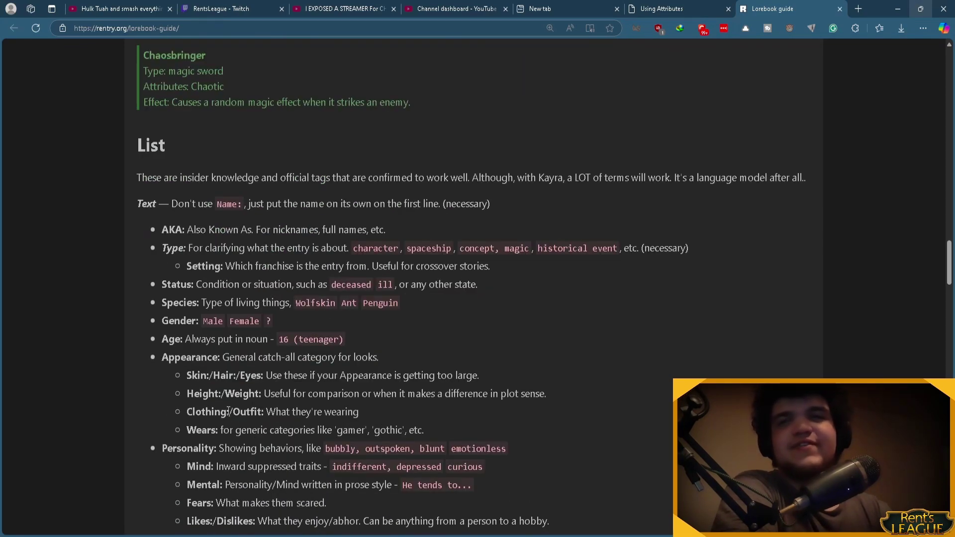
pyautogui.scroll(5, 229, 412)
pyautogui.scroll(-4, 184, 411)
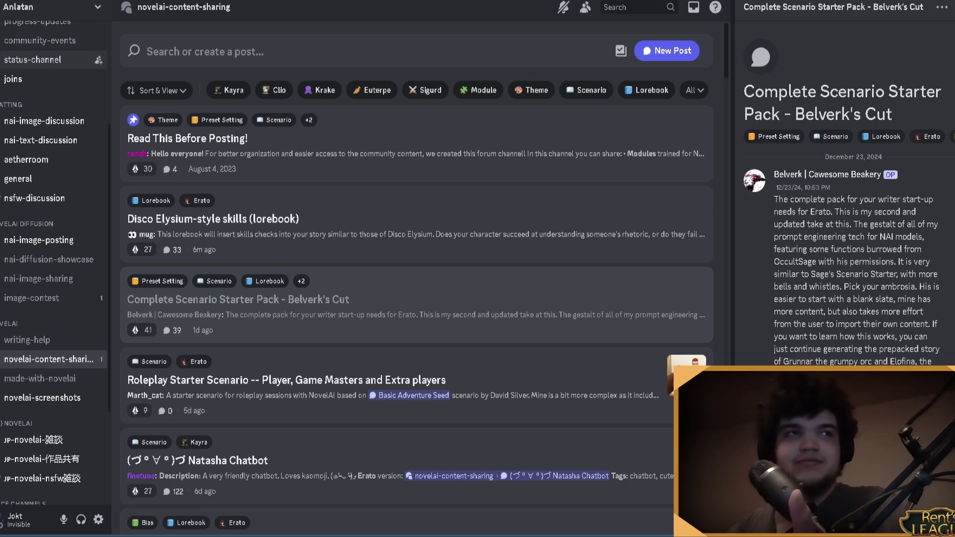
# Step: Read through the Complete Scenario Starter Pack - Belverk's Cut post in #novelai-content-sharing
pyautogui.moveTo(49, 378)
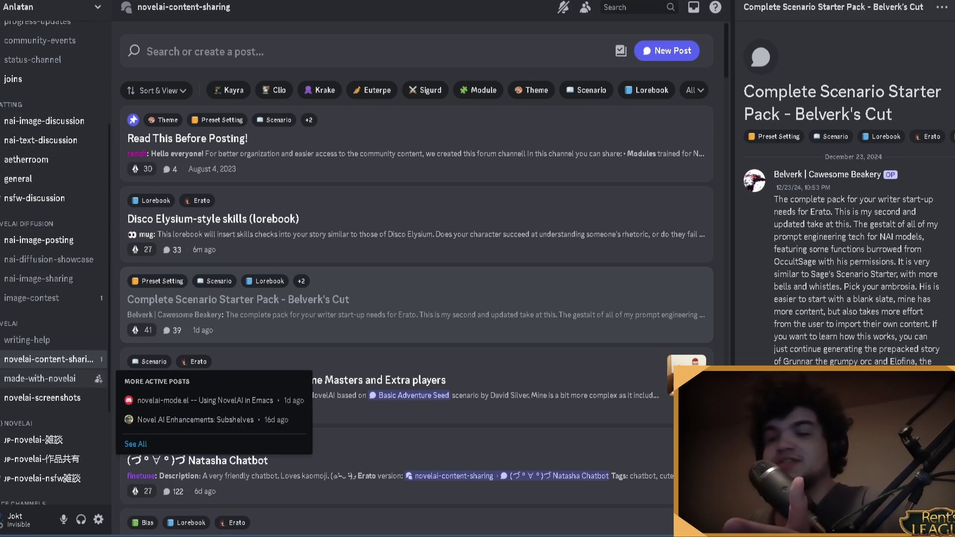
pyautogui.moveTo(50, 359)
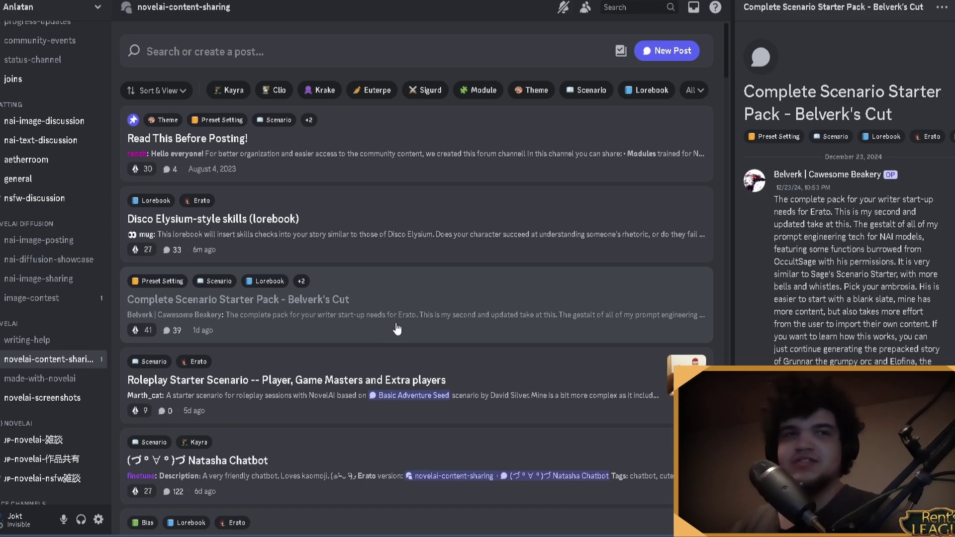
pyautogui.scroll(-15, 825, 323)
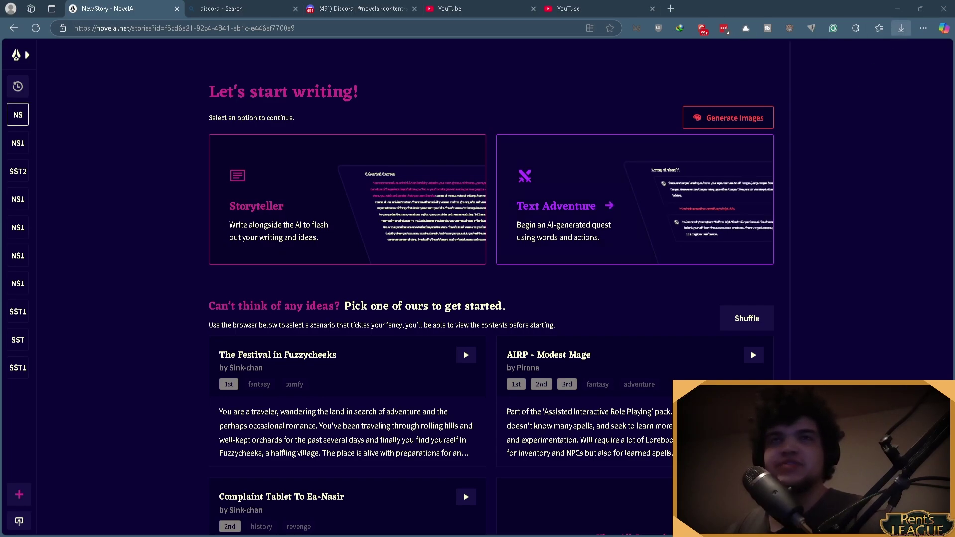
# Step: Import the Scenario Starter Template story file and open its settings panel
pyautogui.moveTo(901, 28); pyautogui.dragTo(821, 362)
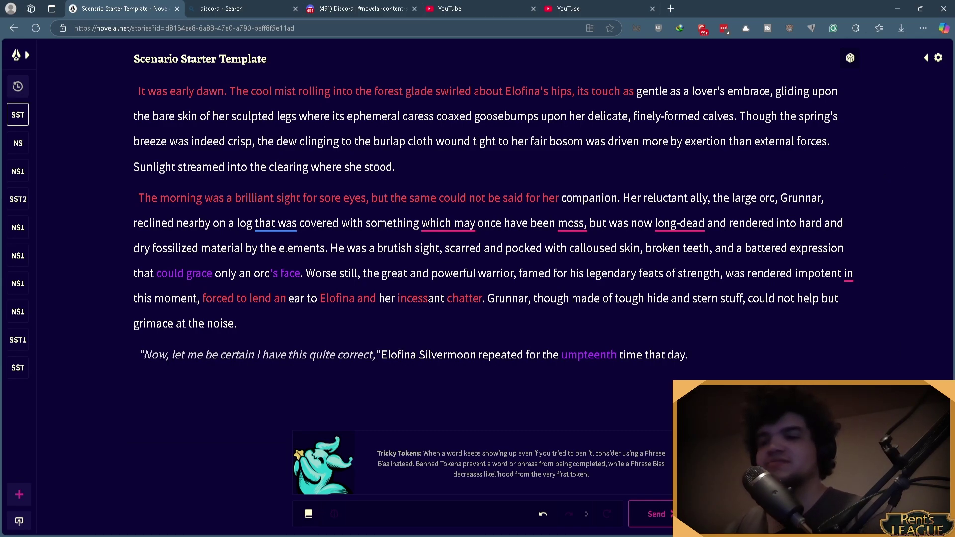
pyautogui.click(926, 58)
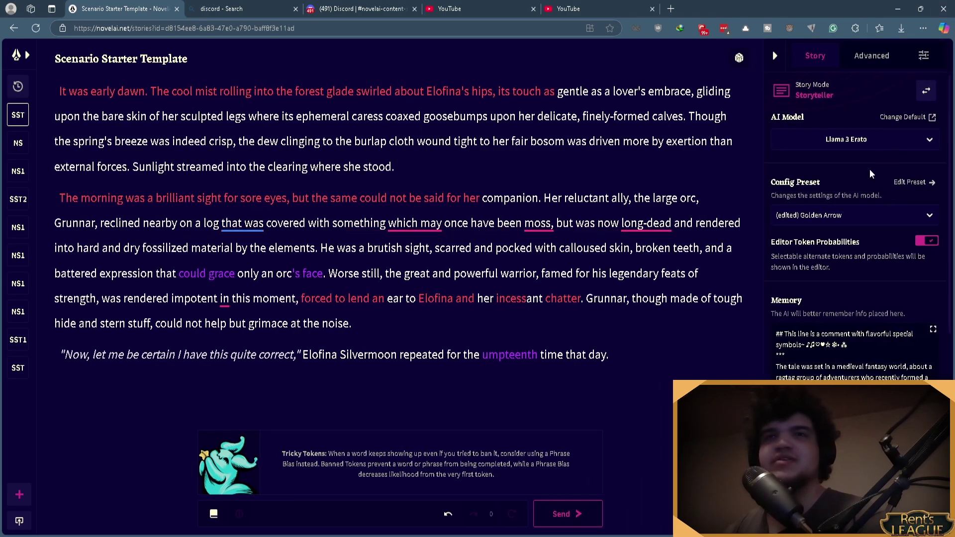
pyautogui.scroll(-2, 816, 242)
pyautogui.scroll(4, 863, 173)
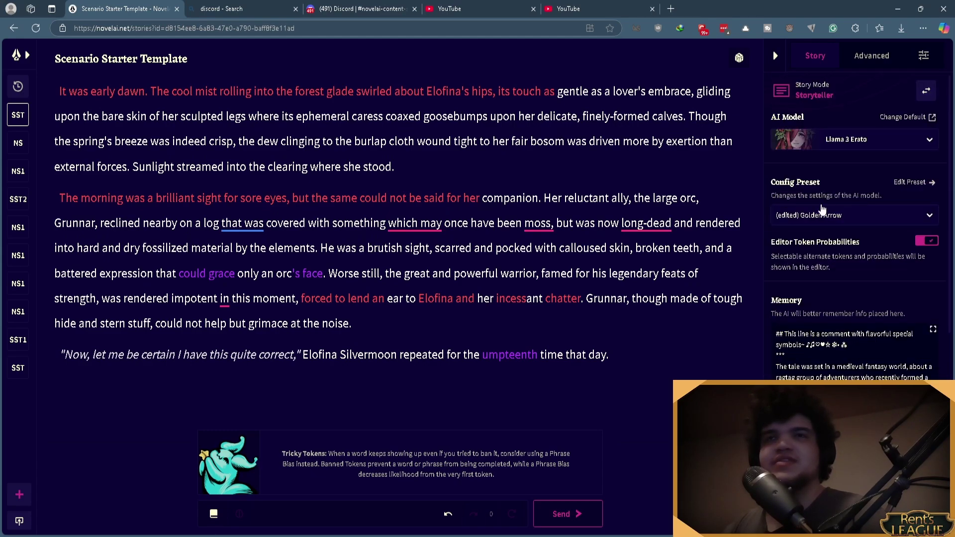
pyautogui.scroll(-3, 859, 302)
pyautogui.scroll(3, 875, 198)
# Step: Check the generation settings using the Llama 3 Erato model, then return to the Memory view
pyautogui.click(924, 55)
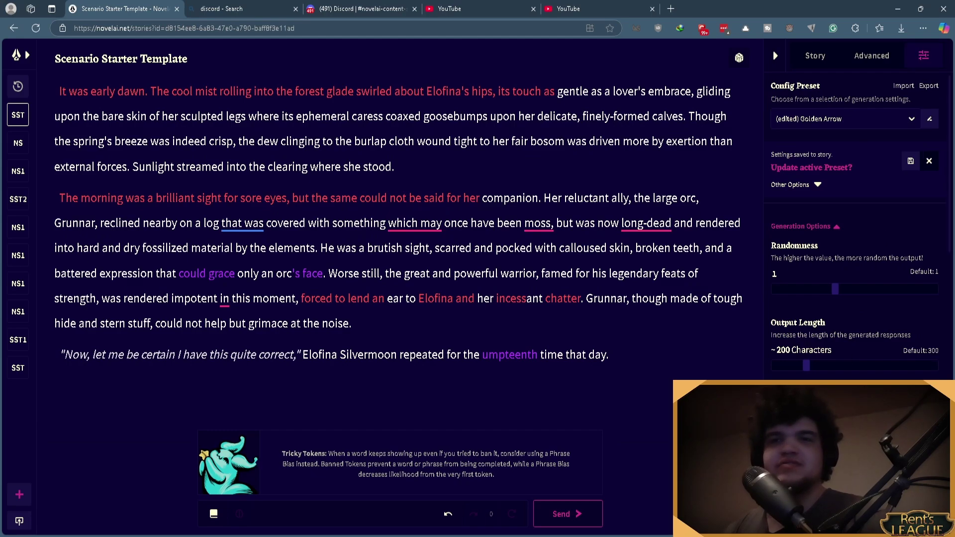
pyautogui.scroll(-6, 848, 358)
pyautogui.scroll(6, 847, 135)
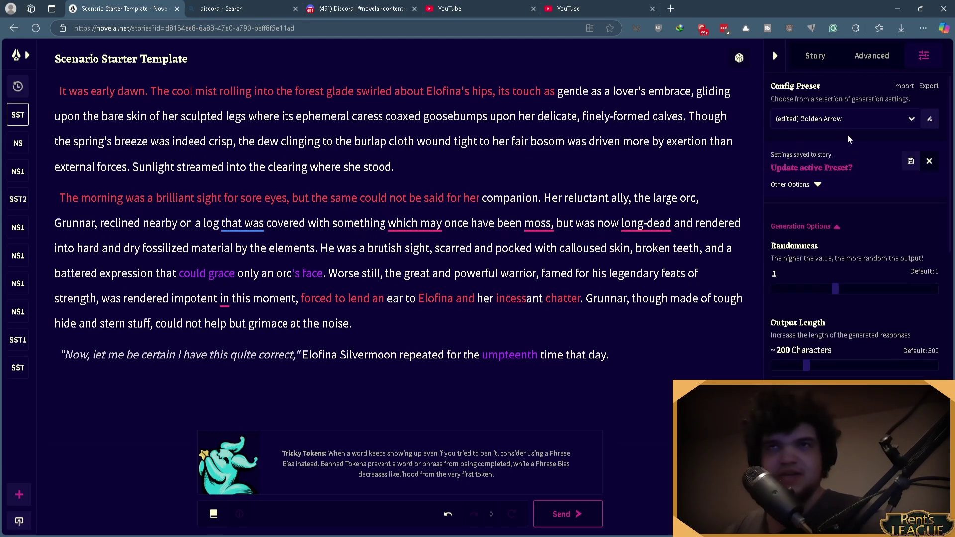
pyautogui.click(814, 55)
pyautogui.scroll(-3, 860, 275)
pyautogui.scroll(2, 859, 274)
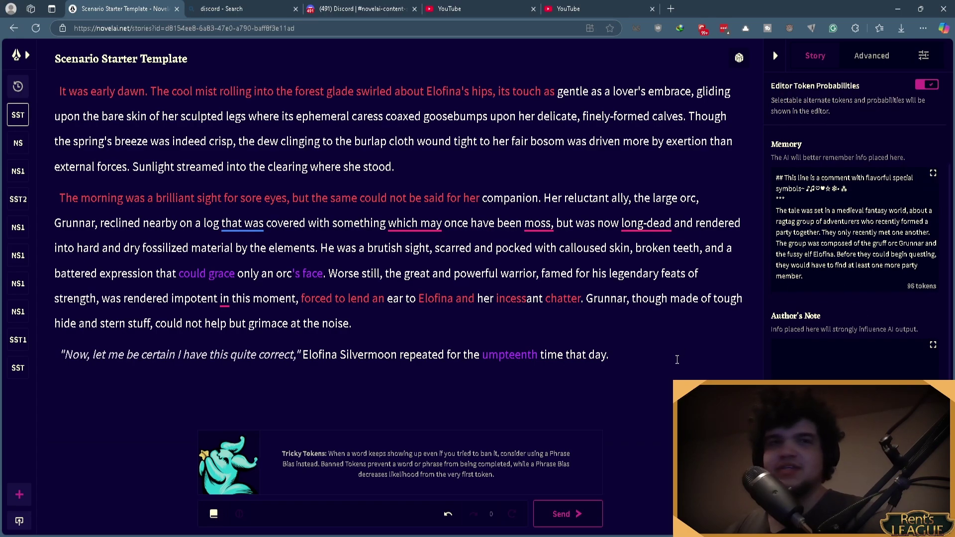
# Step: Delete all story text and the ## comment line atop Memory, leaving the 72-token party setup
pyautogui.hotkey('ctrl', 'a')
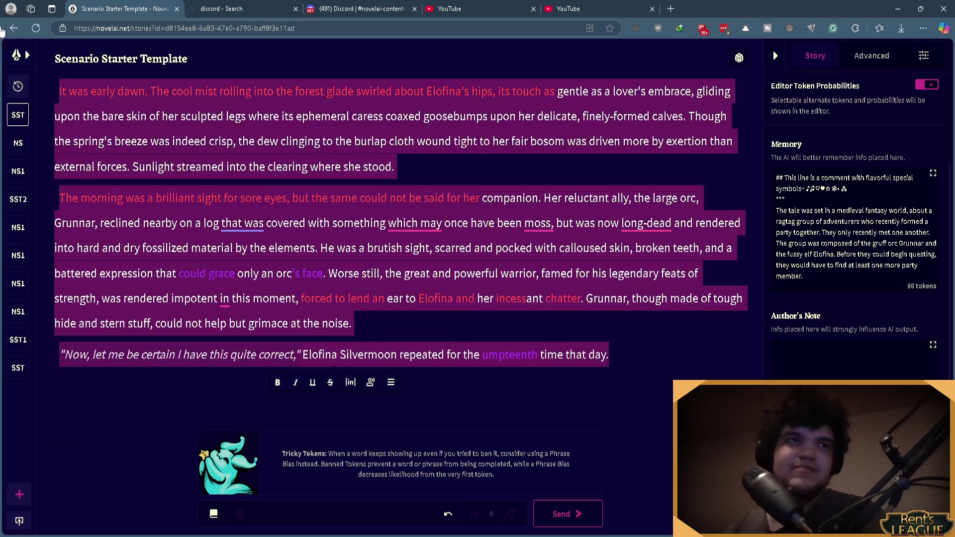
pyautogui.press('BackSpace')
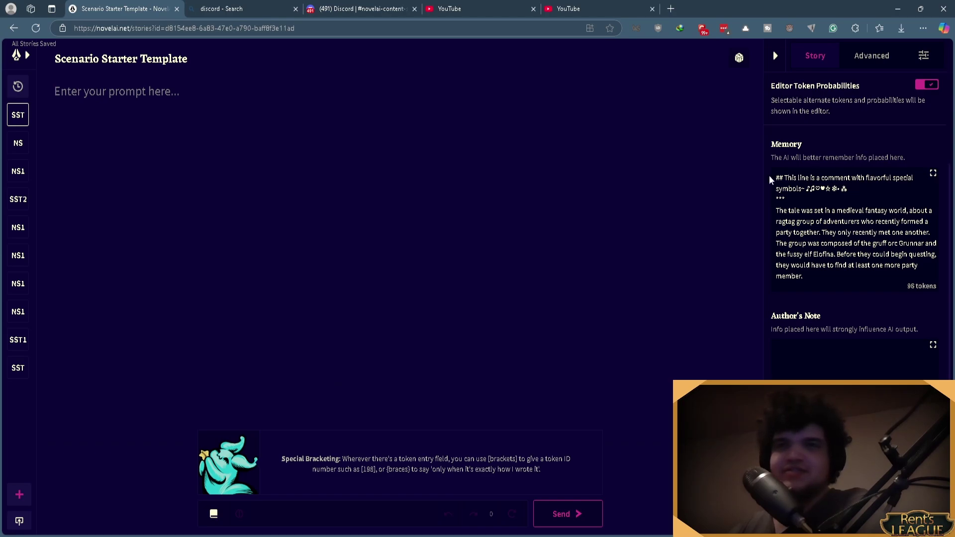
pyautogui.moveTo(771, 176); pyautogui.dragTo(928, 189)
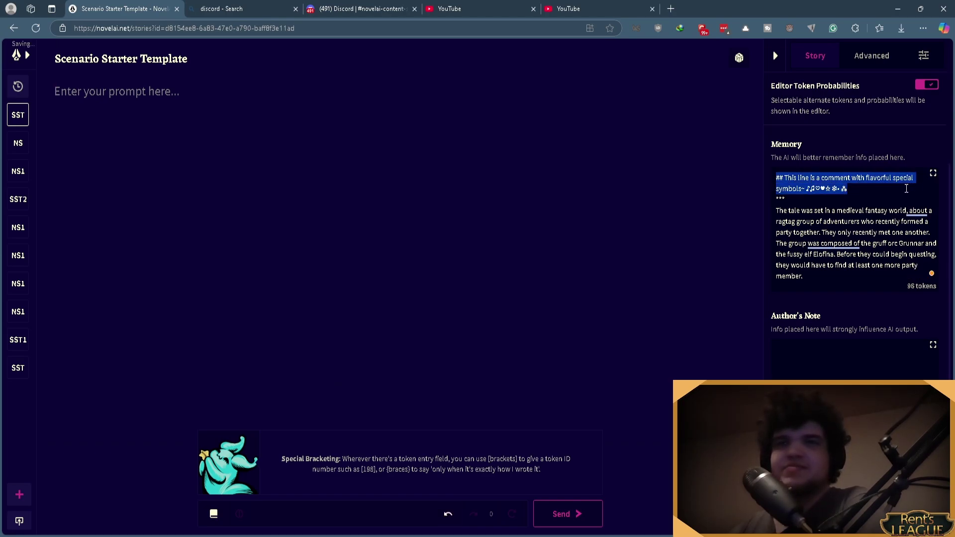
pyautogui.moveTo(775, 178); pyautogui.dragTo(862, 184)
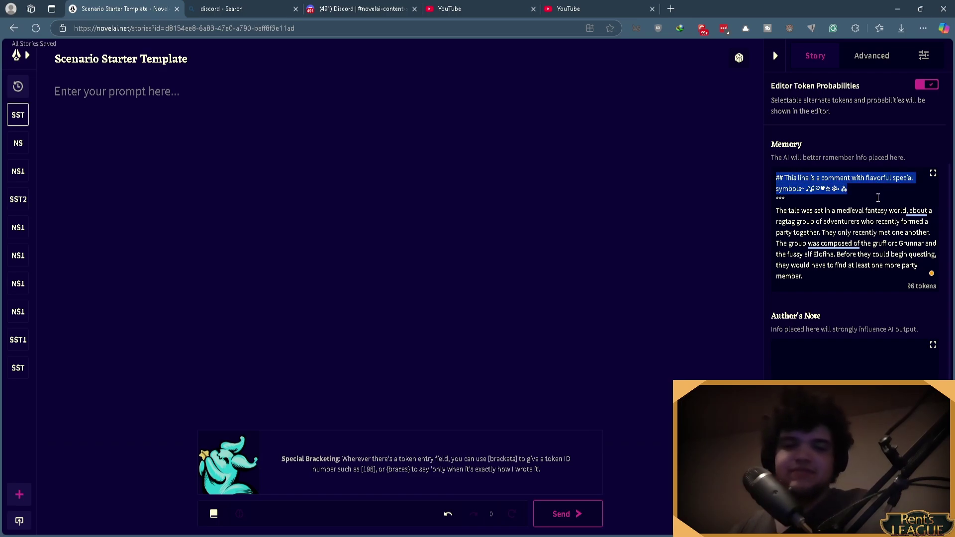
pyautogui.press('BackSpace')
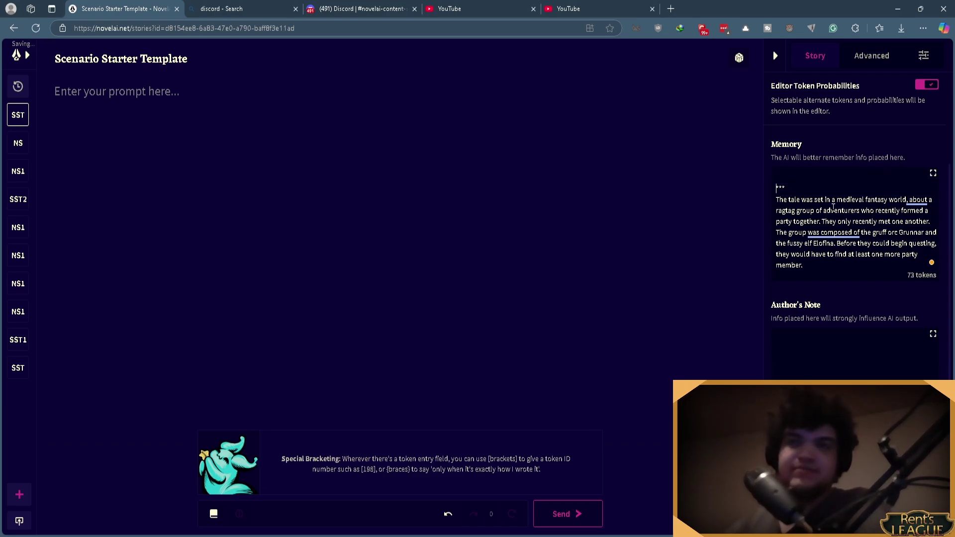
pyautogui.press('Delete')
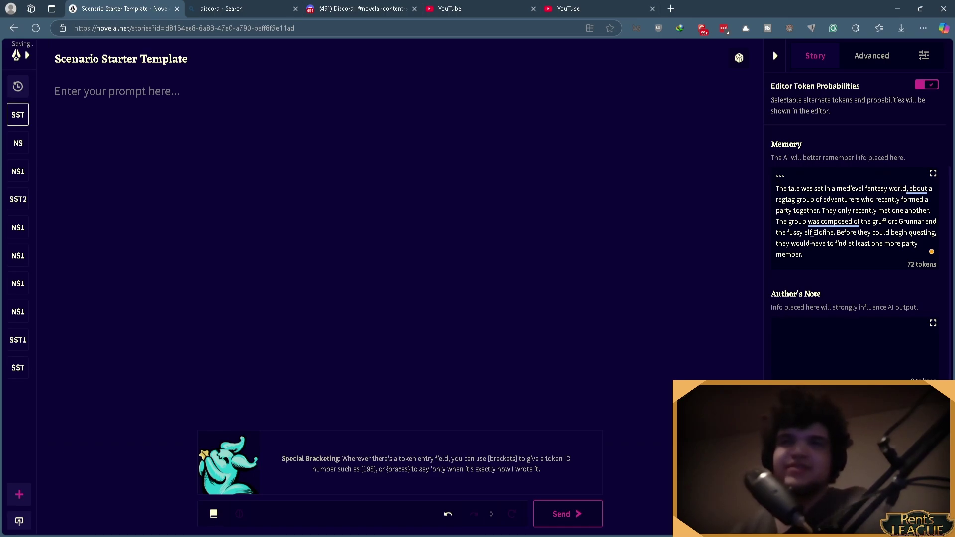
pyautogui.moveTo(848, 248)
pyautogui.mouseDown()
pyautogui.moveTo(795, 219)
pyautogui.moveTo(802, 181)
pyautogui.moveTo(823, 202)
pyautogui.moveTo(840, 258)
pyautogui.mouseUp()
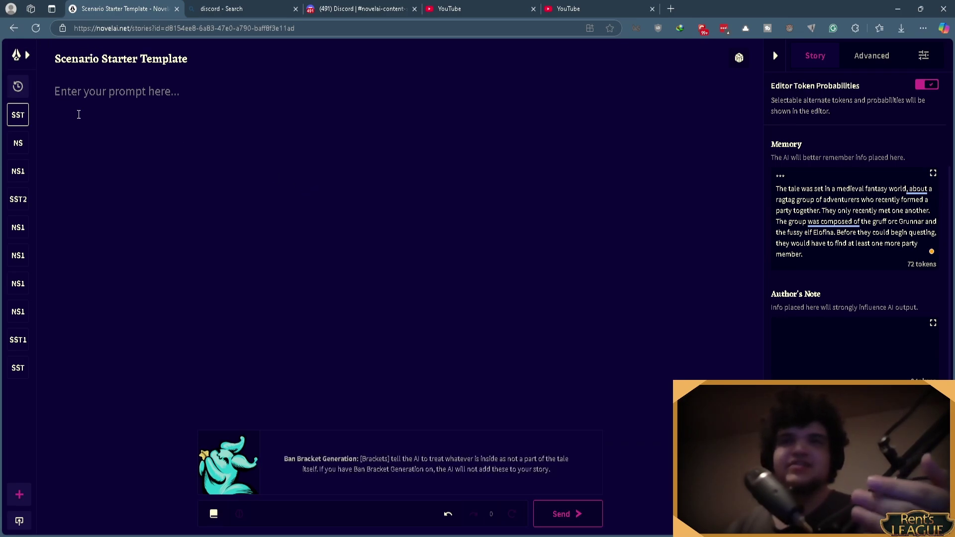
pyautogui.moveTo(837, 258); pyautogui.dragTo(759, 187)
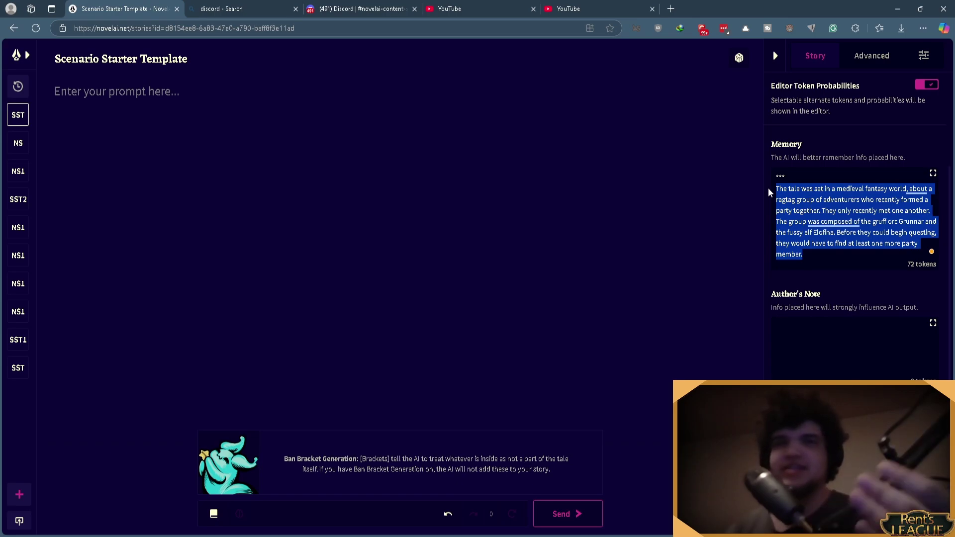
# Step: Select the Memory paragraph from 'The tale' to 'member.' and delete it
pyautogui.click(845, 251)
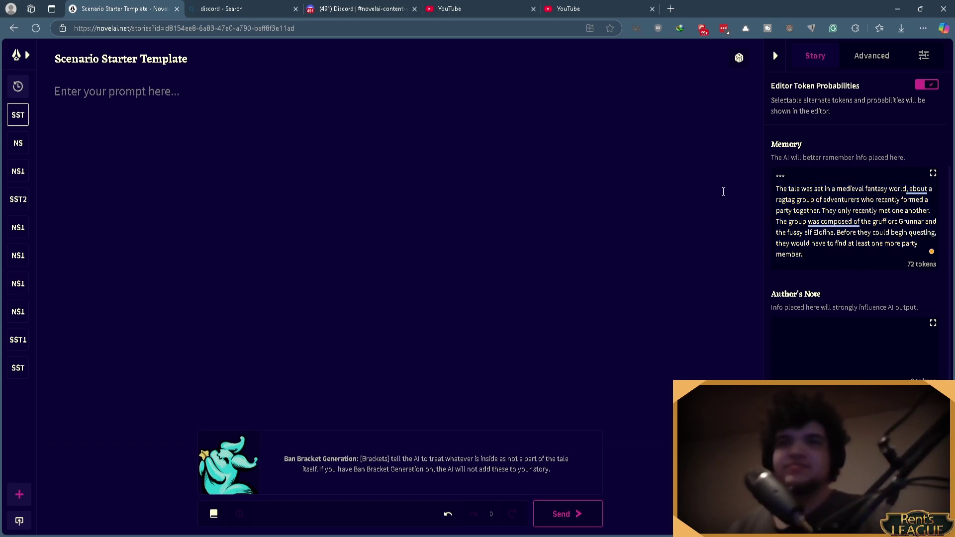
pyautogui.moveTo(815, 259); pyautogui.dragTo(741, 189)
pyautogui.press('BackSpace')
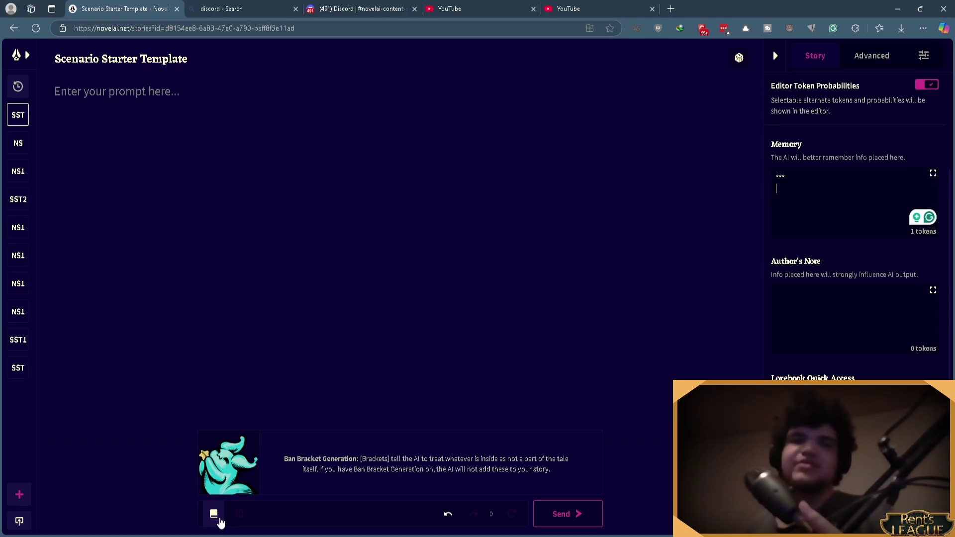
# Step: Review the current context sent to the AI, then return to the story settings panel
pyautogui.click(219, 520)
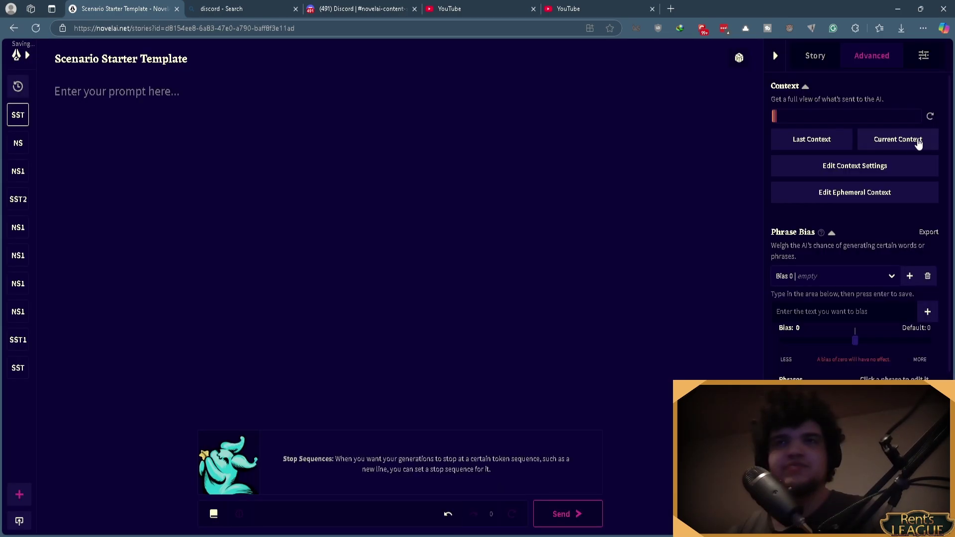
pyautogui.click(897, 143)
pyautogui.scroll(-3, 408, 420)
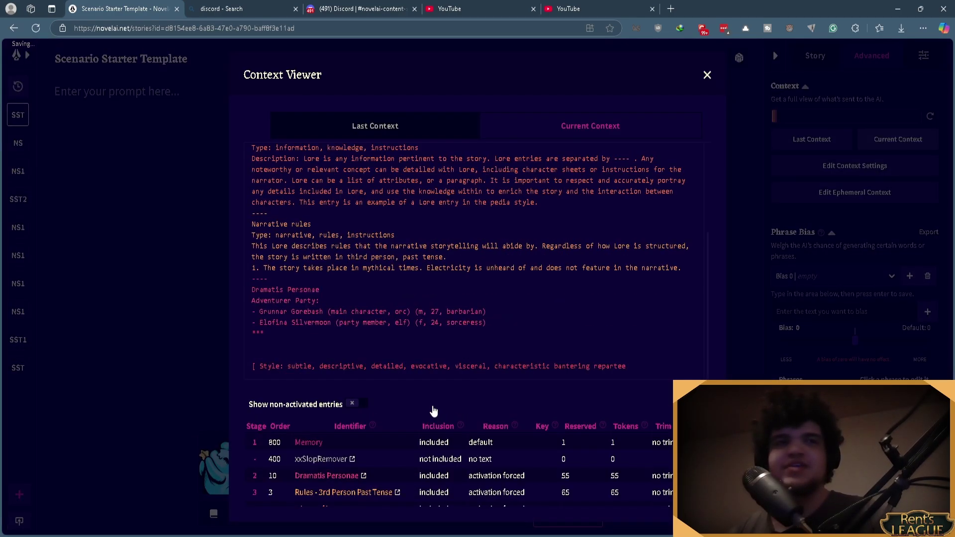
pyautogui.scroll(2, 437, 411)
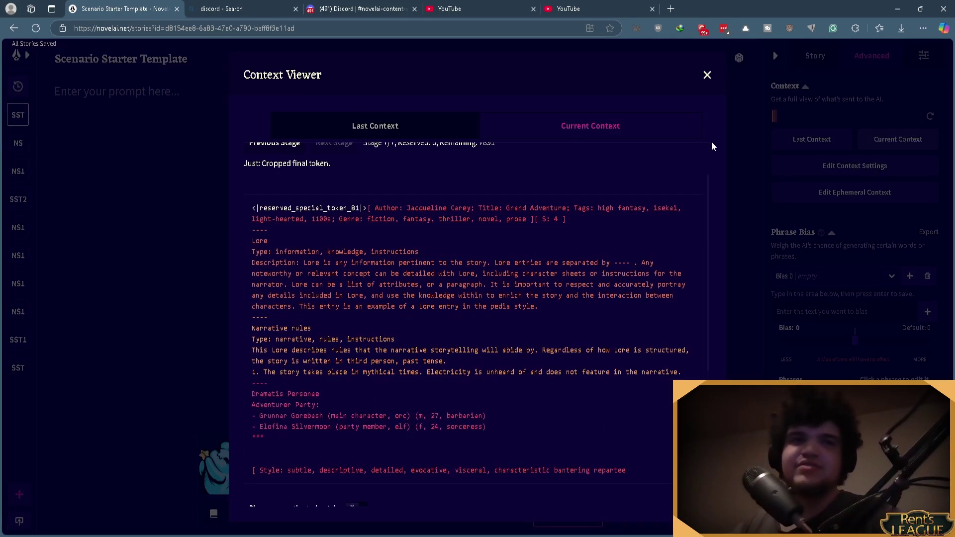
pyautogui.click(815, 55)
pyautogui.click(815, 56)
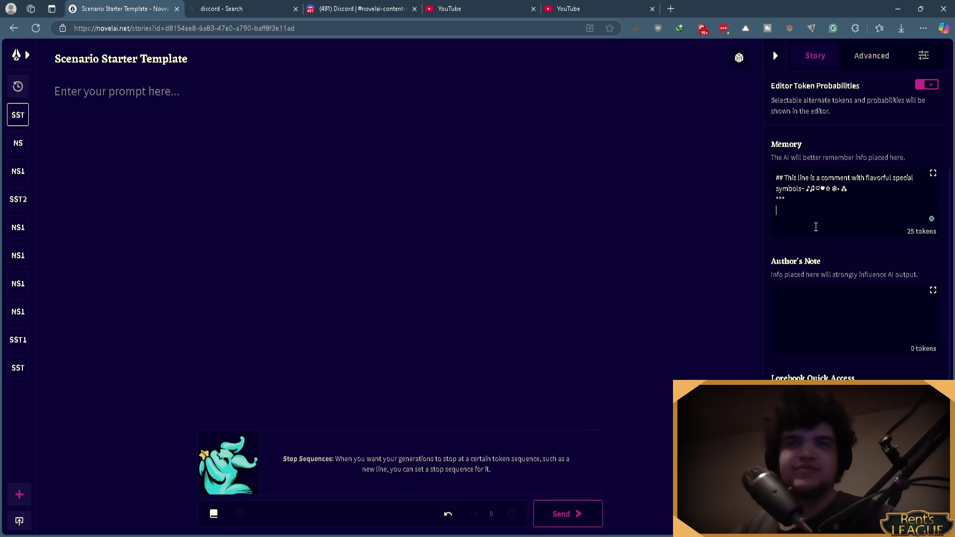
# Step: Write 'memeorhy goes here' in Memory and 'Story story story' in the editor, then view Current Context
pyautogui.click(816, 225)
pyautogui.write('mem')
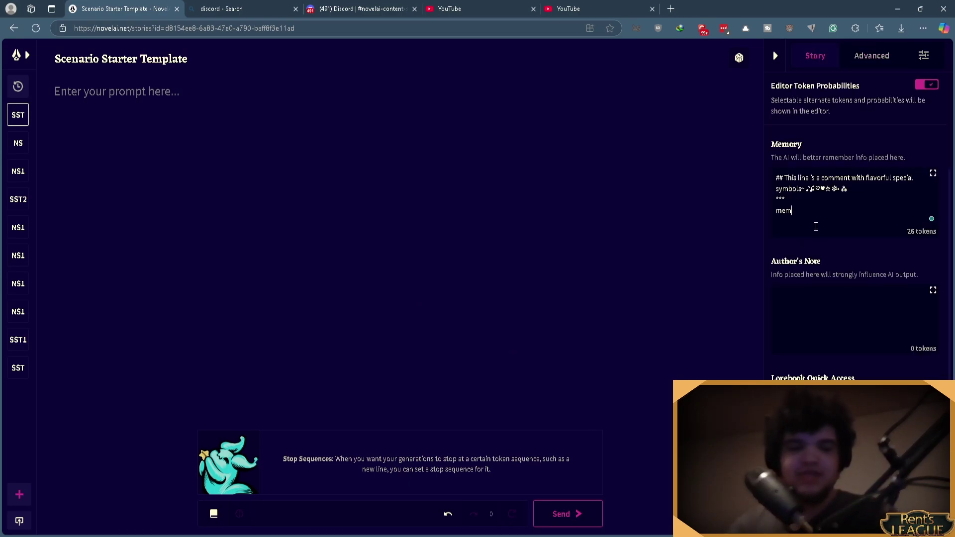
pyautogui.write('eorhy goes here')
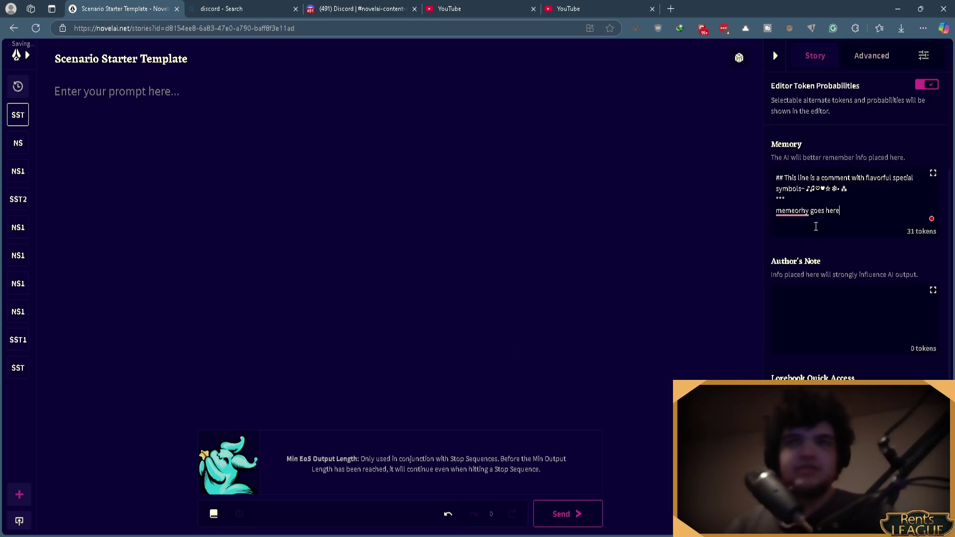
pyautogui.click(366, 176)
pyautogui.write('Story story story')
pyautogui.click(871, 55)
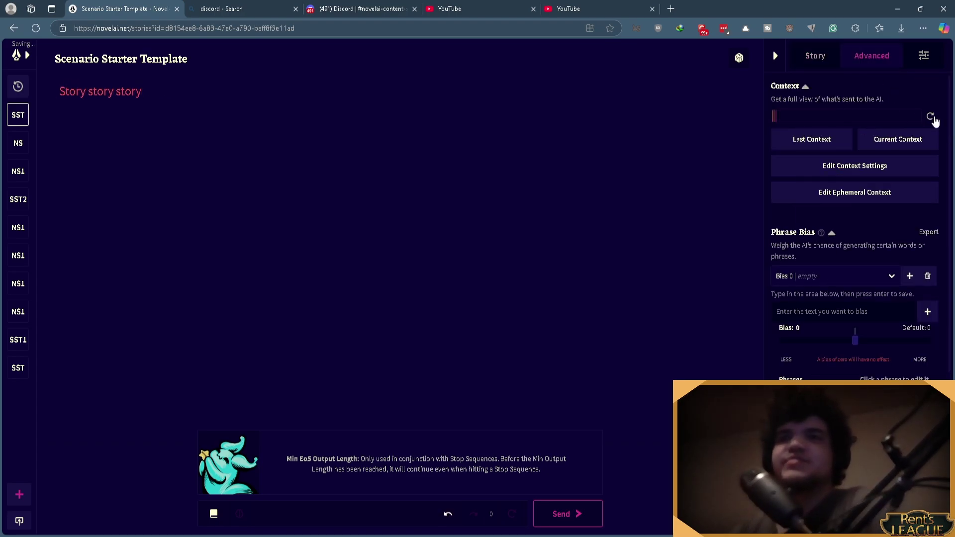
pyautogui.click(904, 142)
pyautogui.scroll(-1, 296, 343)
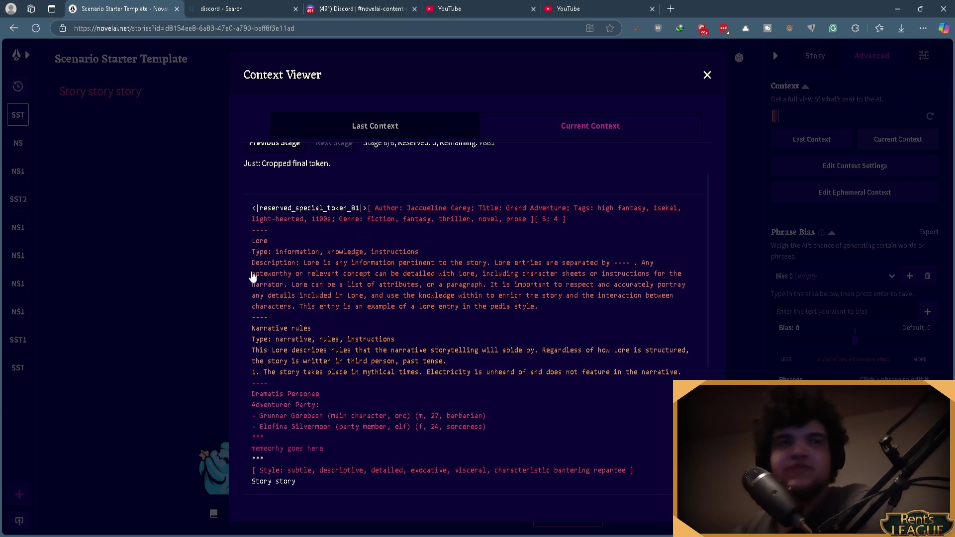
pyautogui.moveTo(249, 242); pyautogui.dragTo(592, 315)
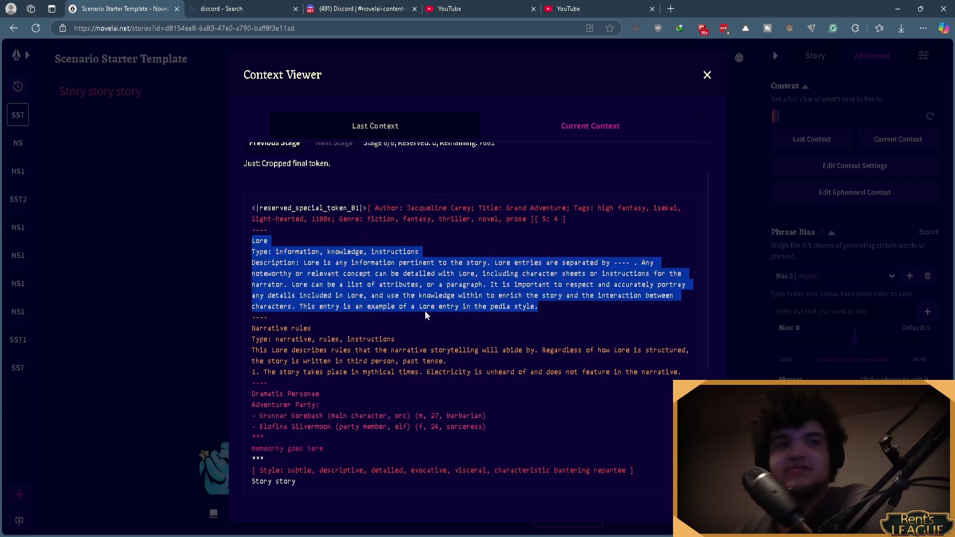
pyautogui.moveTo(243, 333); pyautogui.dragTo(424, 352)
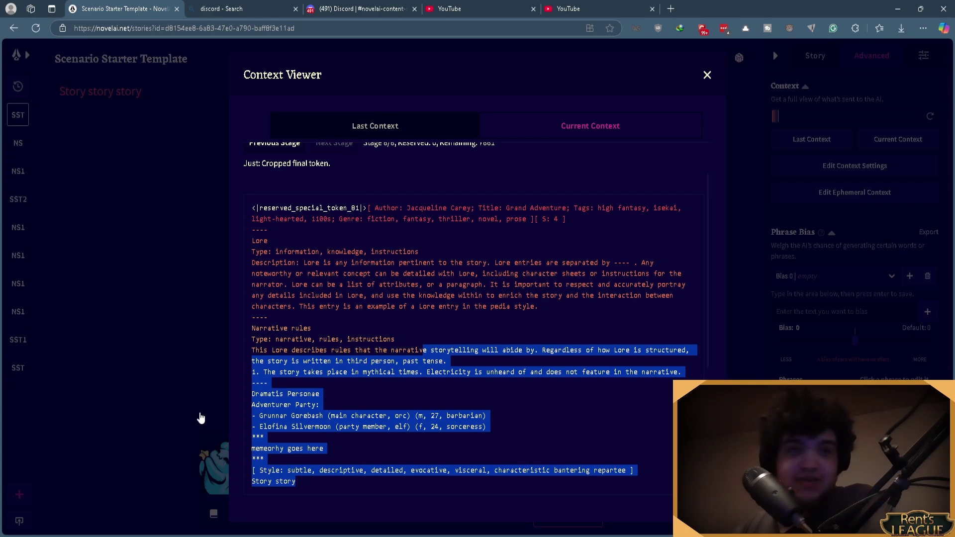
pyautogui.click(253, 400)
pyautogui.moveTo(245, 392); pyautogui.dragTo(555, 435)
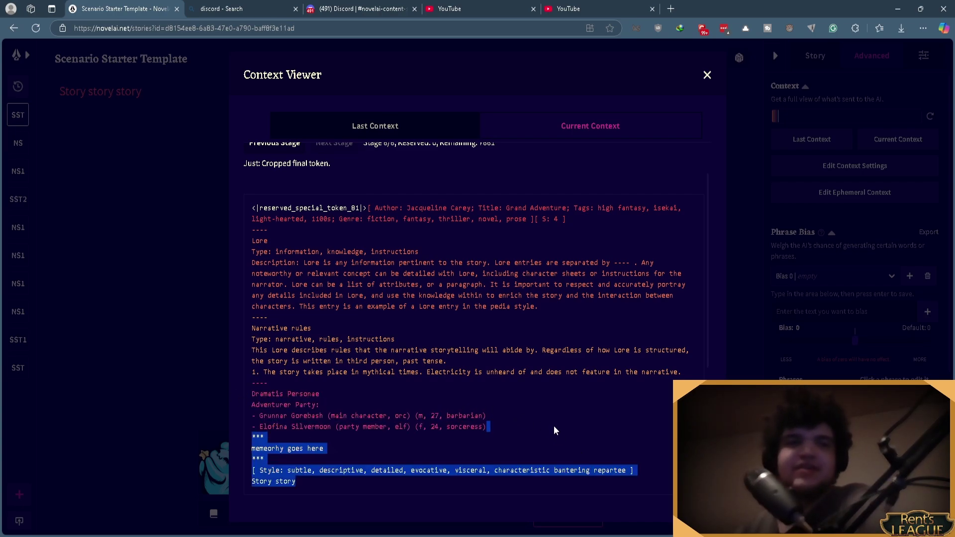
pyautogui.click(537, 432)
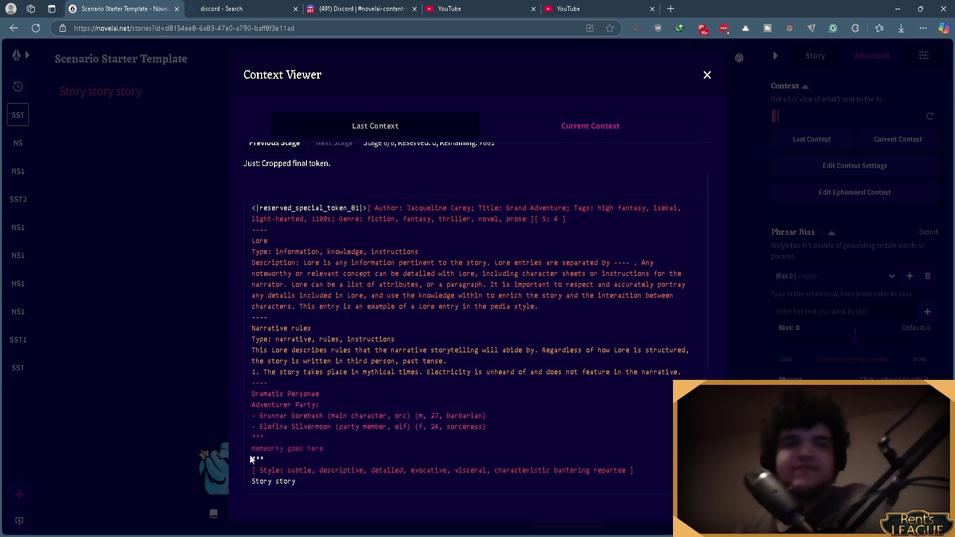
pyautogui.moveTo(251, 451)
pyautogui.mouseDown()
pyautogui.moveTo(248, 460)
pyautogui.moveTo(229, 458)
pyautogui.moveTo(259, 465)
pyautogui.mouseUp()
pyautogui.click(316, 493)
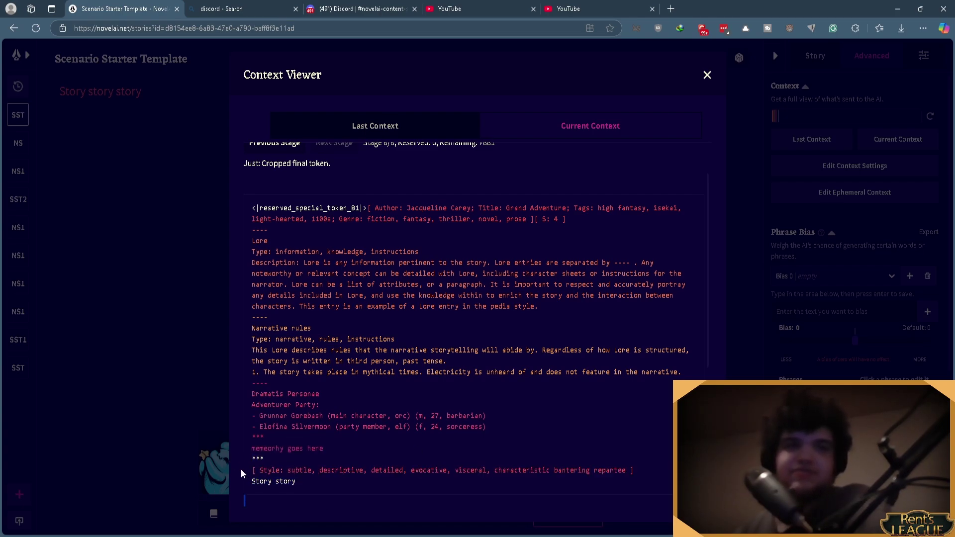
pyautogui.moveTo(644, 478); pyautogui.dragTo(250, 471)
# Step: Close the context viewer and show the ATTG lorebook entry's placement settings
pyautogui.press('Escape')
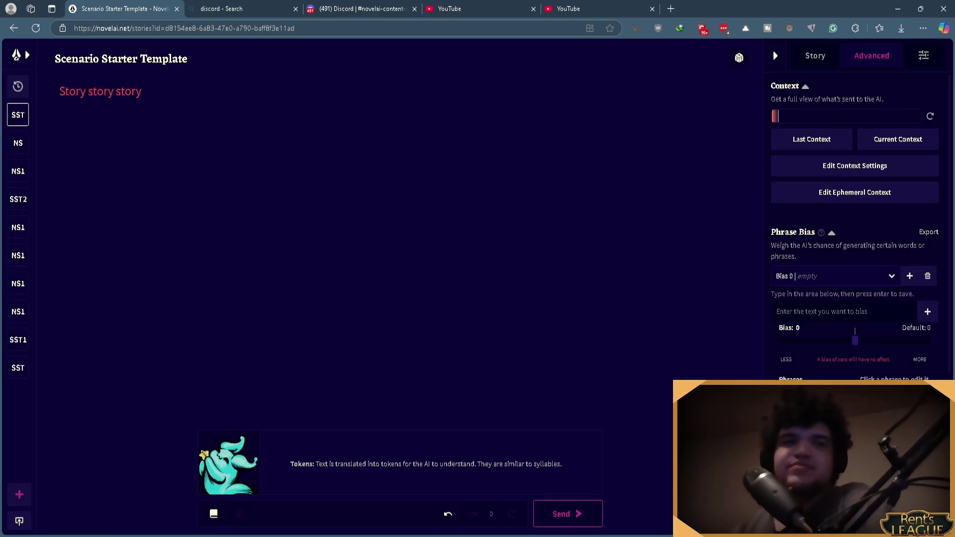
pyautogui.click(211, 515)
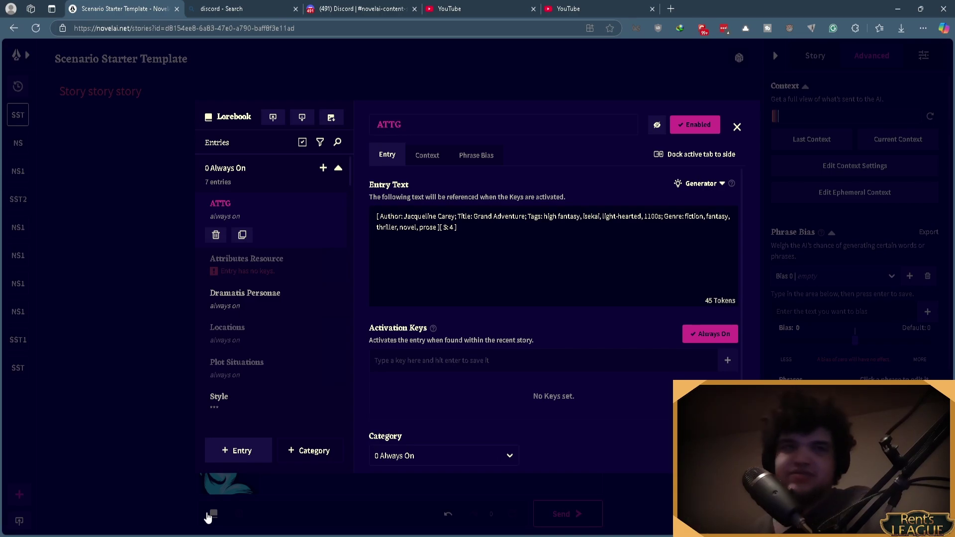
pyautogui.click(431, 156)
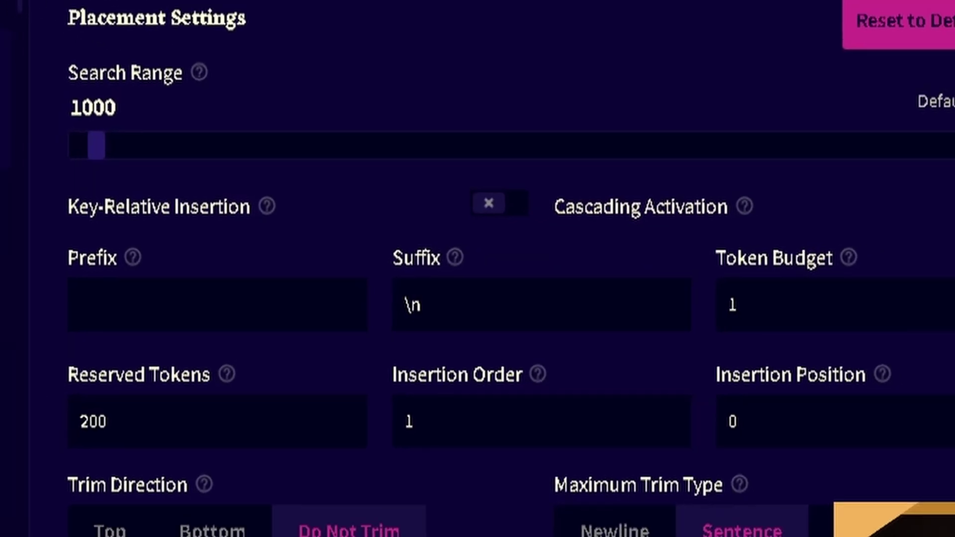
# Step: Browse the Dramatis Personae, Locations, Plot Situations and xxSlopRemover entries, ending on the Style entry
pyautogui.click(81, 316)
pyautogui.click(286, 333)
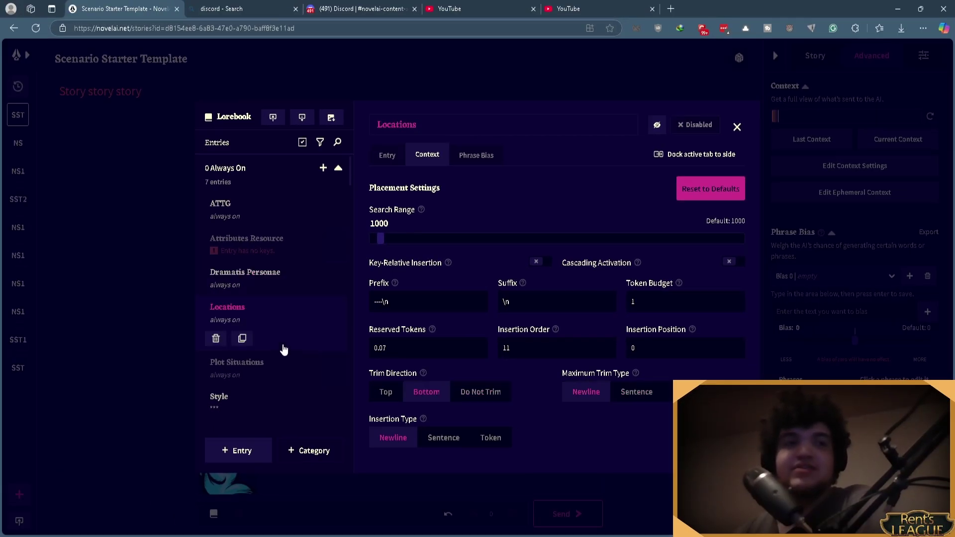
pyautogui.click(284, 386)
pyautogui.click(285, 412)
pyautogui.scroll(-3, 269, 325)
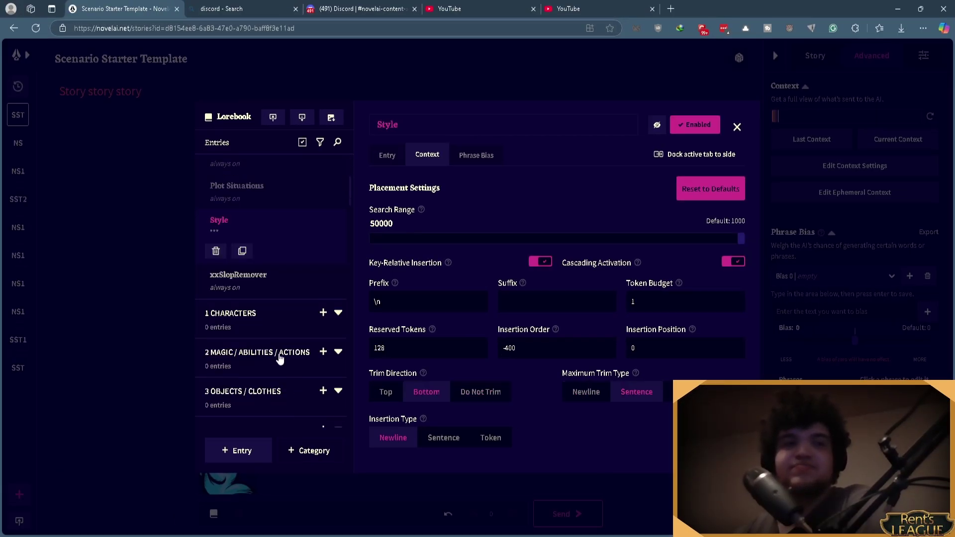
pyautogui.click(313, 206)
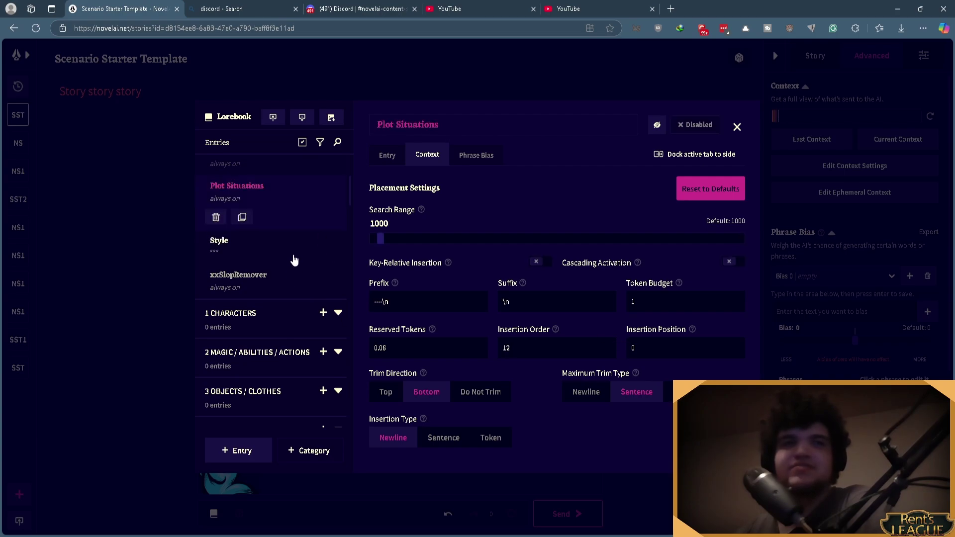
pyautogui.click(281, 275)
pyautogui.click(303, 231)
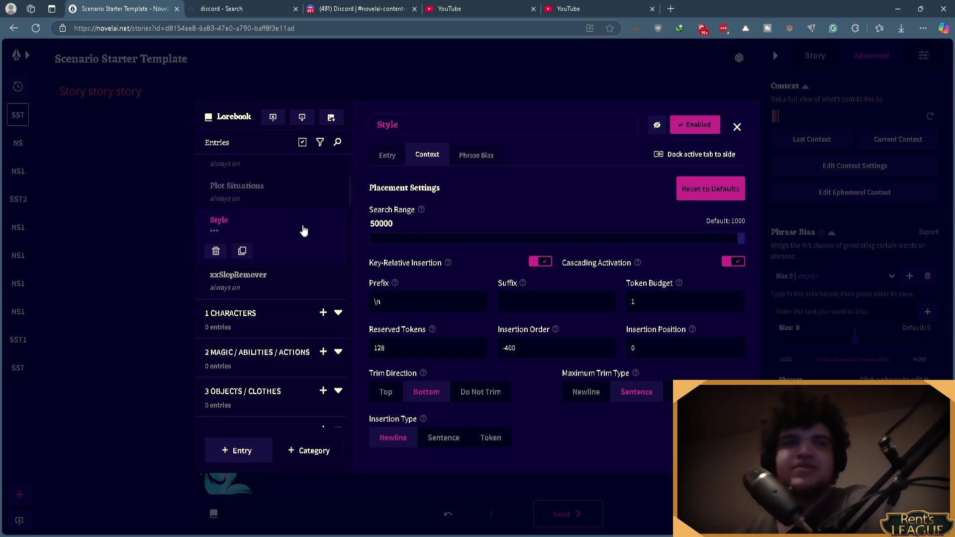
# Step: Add a 1 CHARACTERS entry reading 'character chared' / 'It's charter', then close the lorebook
pyautogui.click(273, 324)
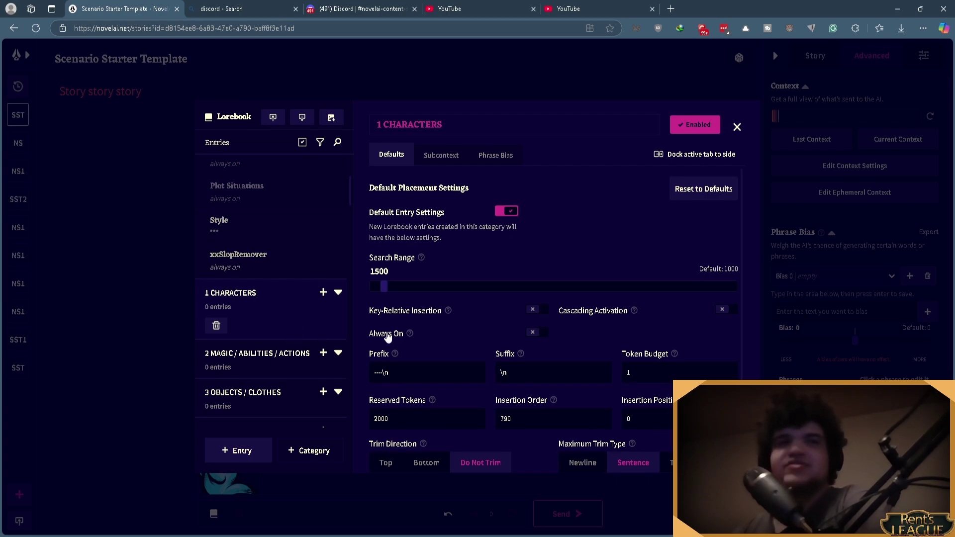
pyautogui.click(324, 294)
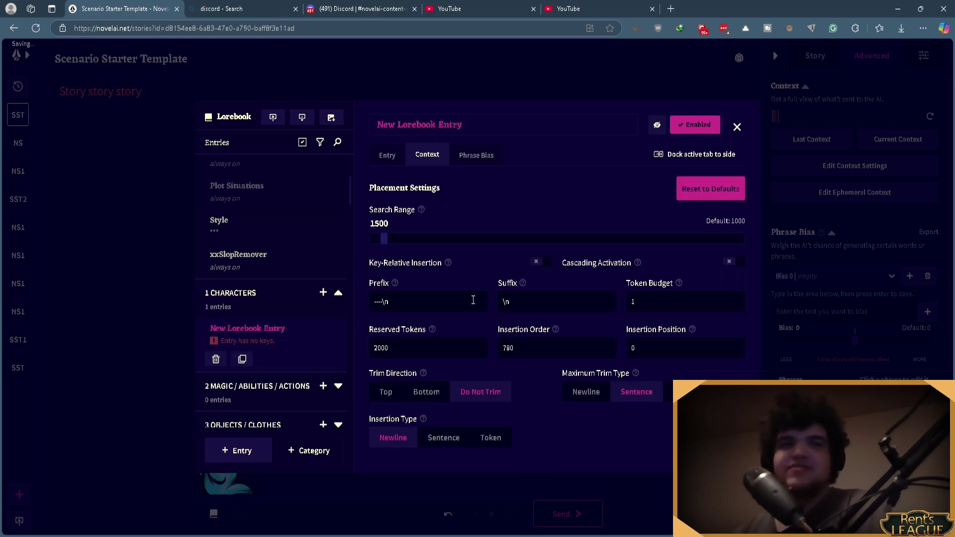
pyautogui.click(431, 267)
pyautogui.write('cha')
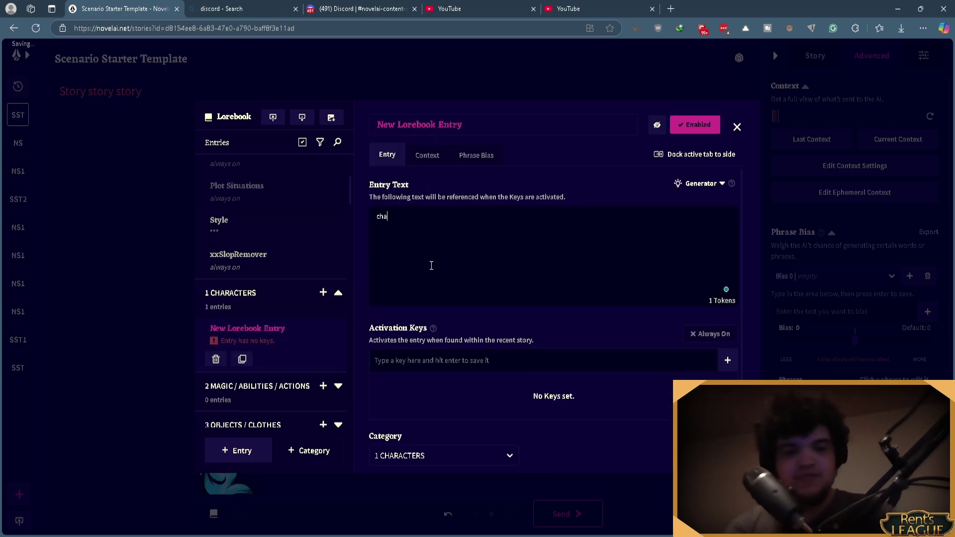
pyautogui.write('racter chare')
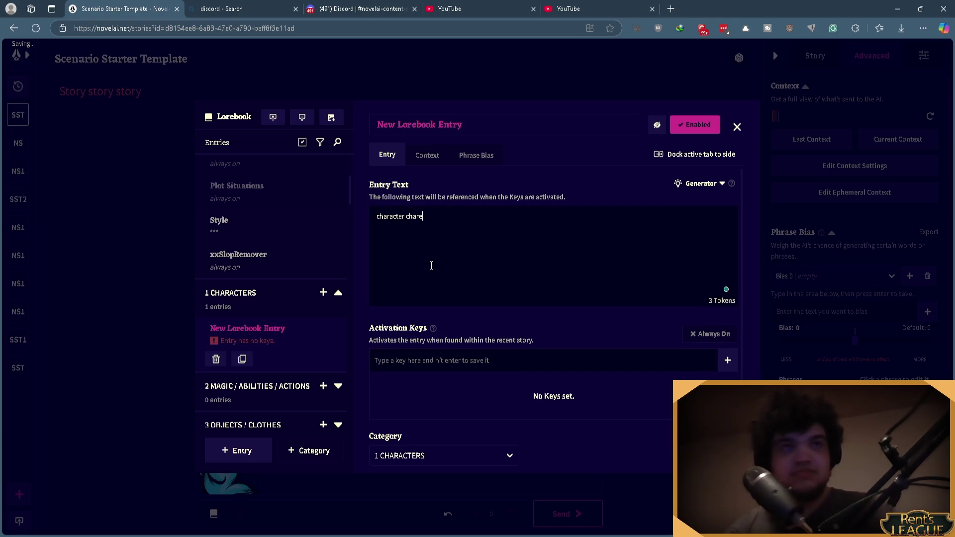
pyautogui.write('d')
pyautogui.press('Return')
pyautogui.write("It's charter")
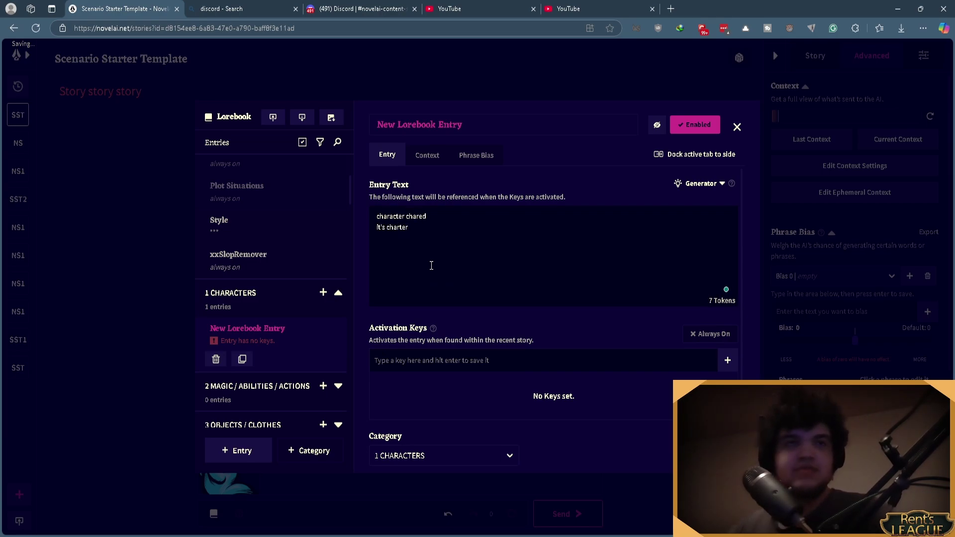
pyautogui.press('Escape')
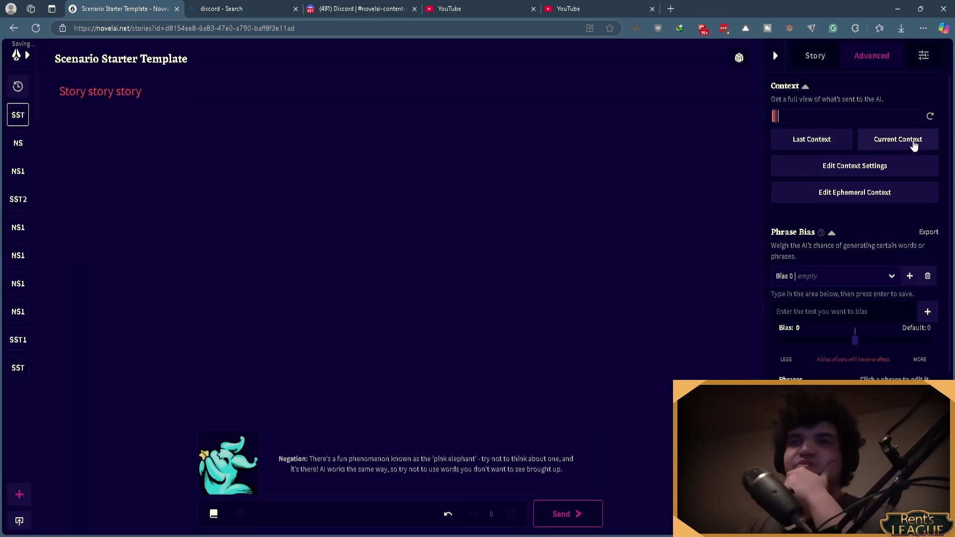
# Step: Open the Context Viewer, then close and reopen it to find the new 'character chared' lines
pyautogui.click(910, 145)
pyautogui.scroll(-3, 343, 334)
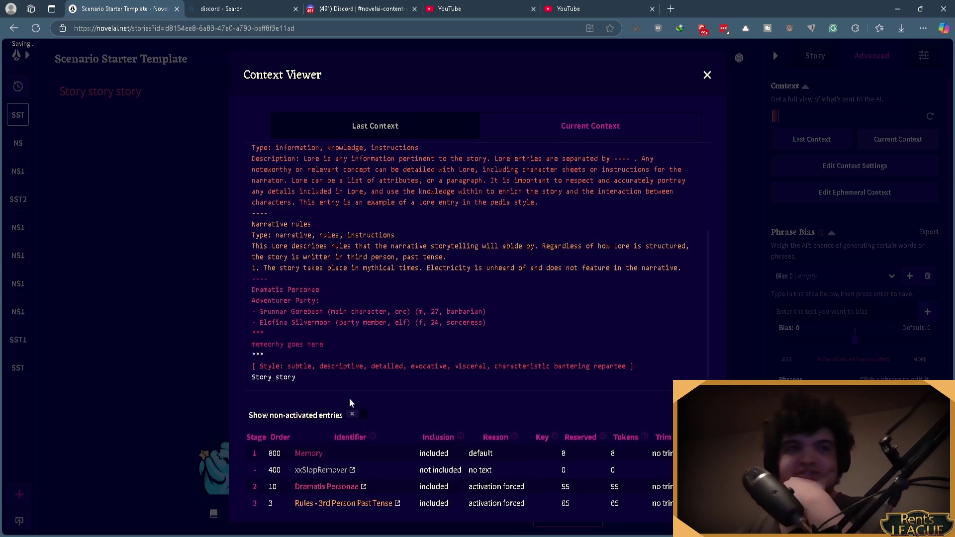
pyautogui.scroll(3, 297, 330)
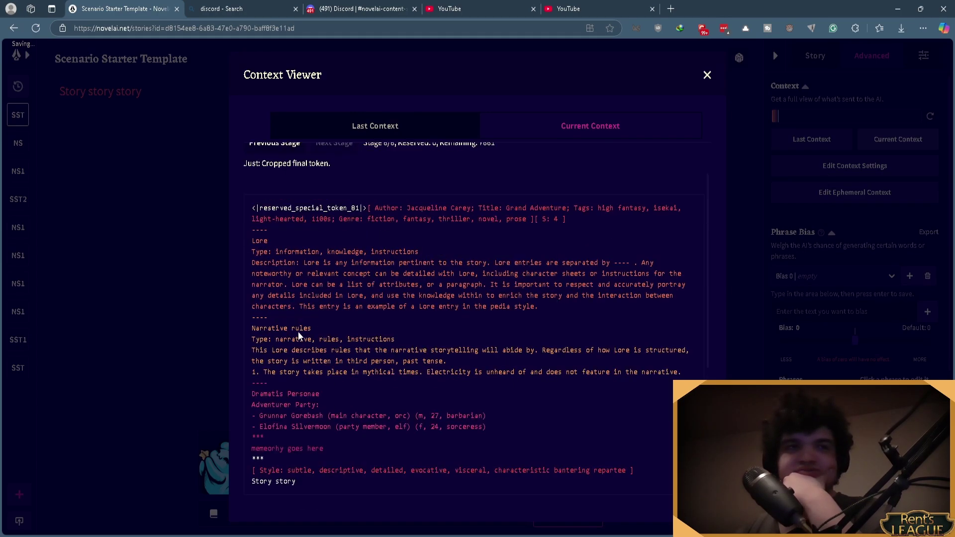
pyautogui.click(708, 76)
pyautogui.click(213, 514)
pyautogui.scroll(-2, 258, 350)
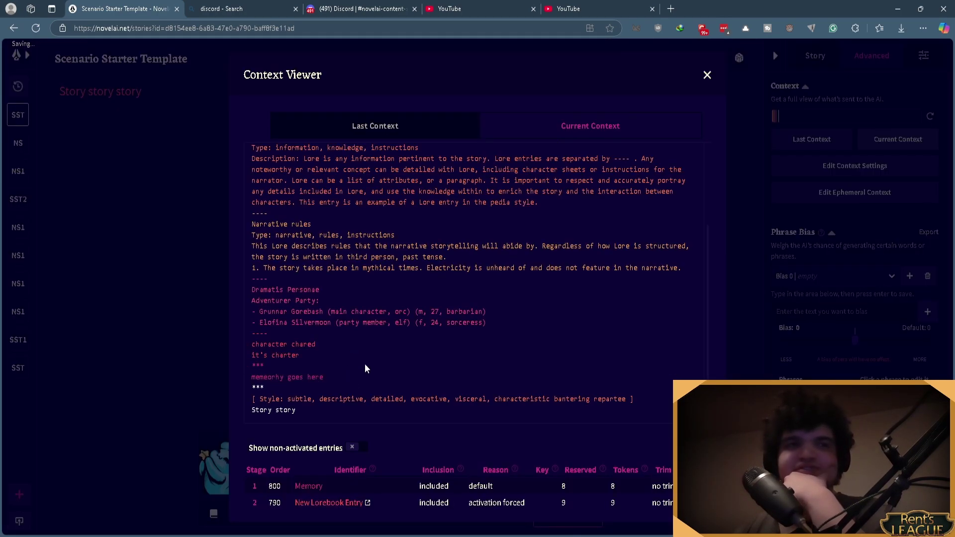
pyautogui.scroll(1, 348, 360)
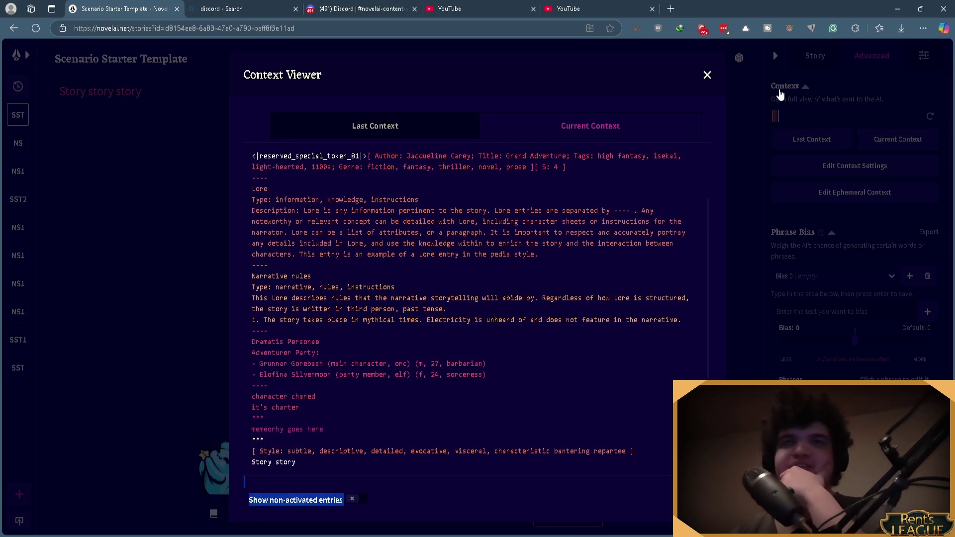
# Step: Close the Context Viewer, open the lorebook and scroll through its category list
pyautogui.click(707, 75)
pyautogui.click(213, 514)
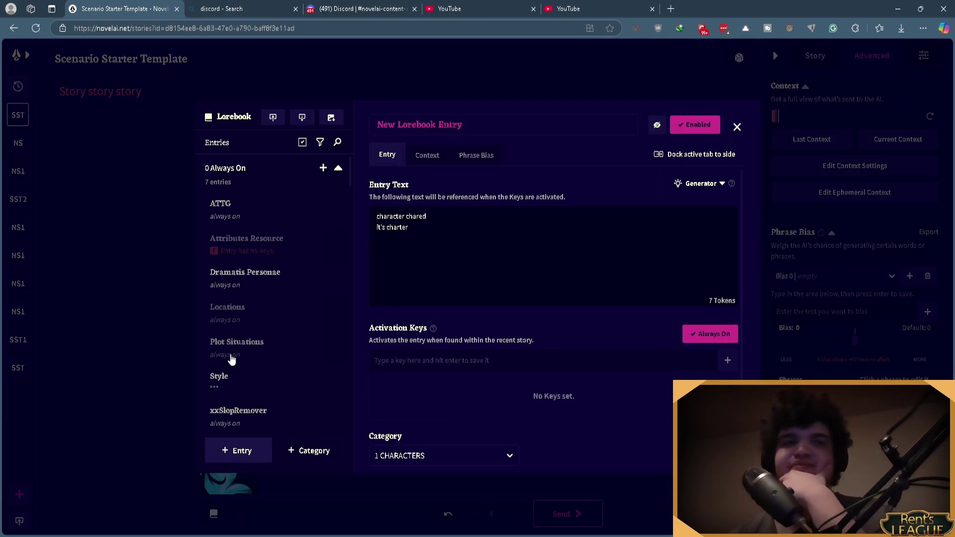
pyautogui.scroll(-5, 231, 358)
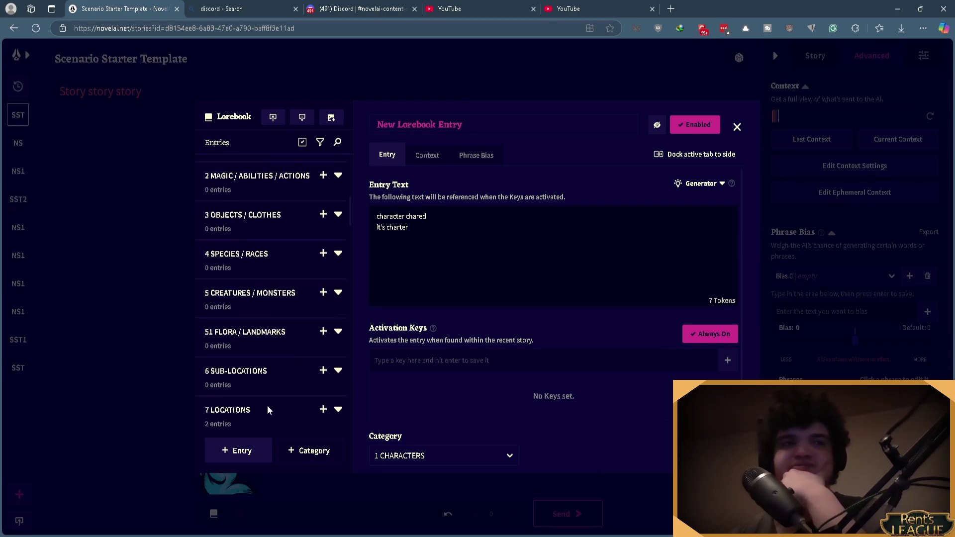
pyautogui.scroll(2, 237, 280)
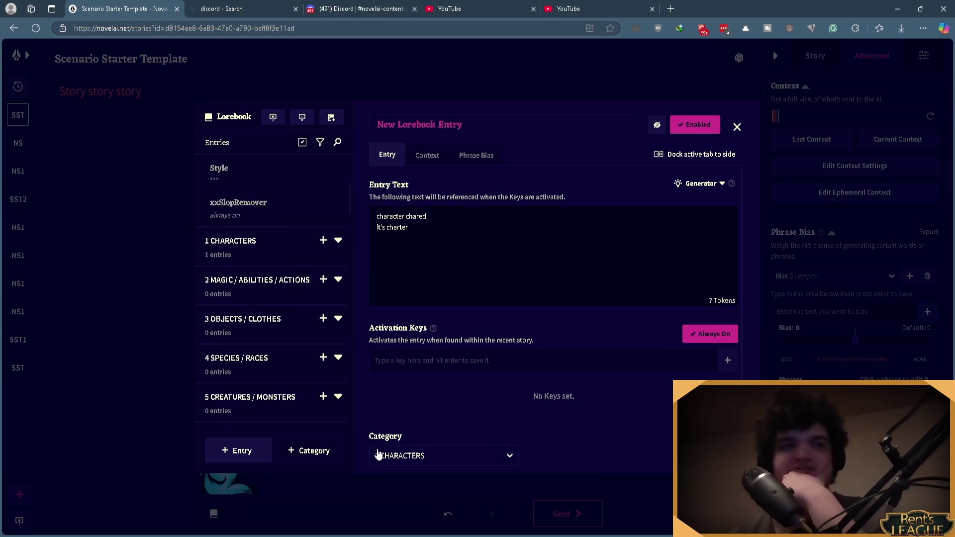
pyautogui.scroll(-3, 312, 350)
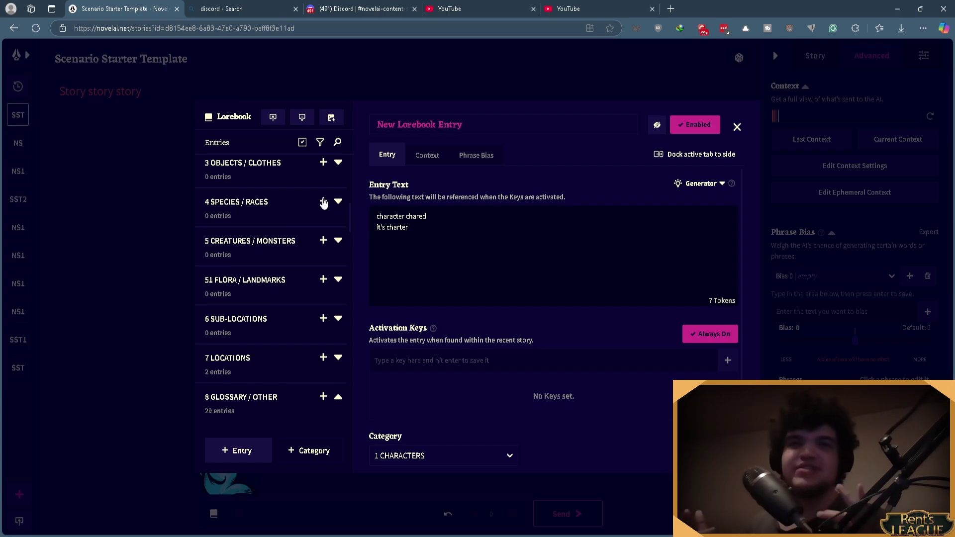
# Step: Close the lorebook and scroll through the current context to confirm the new character entry
pyautogui.click(737, 128)
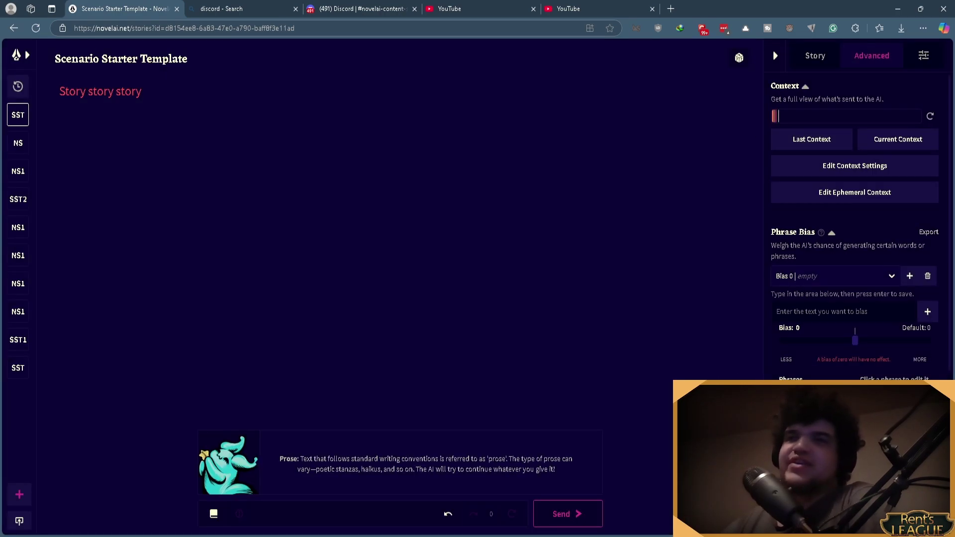
pyautogui.click(903, 145)
pyautogui.scroll(-5, 328, 283)
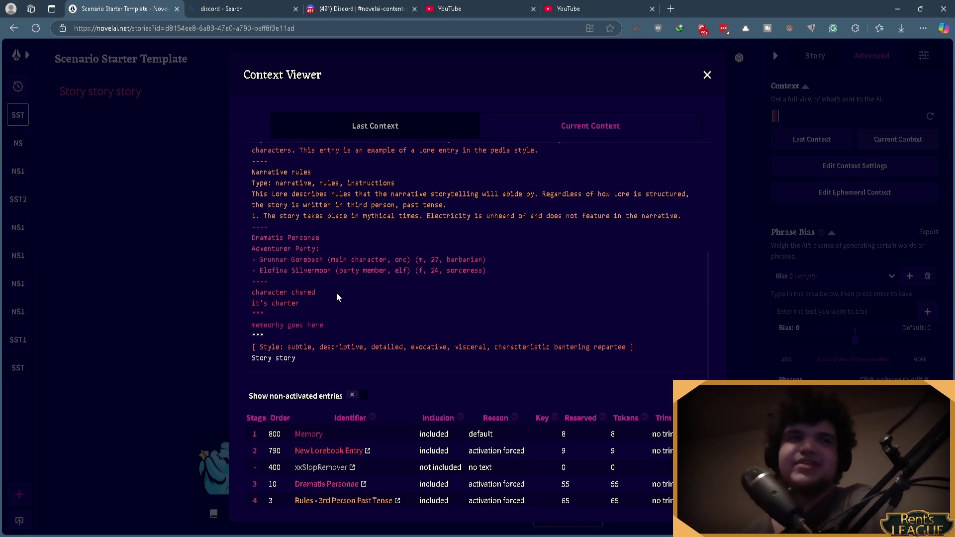
pyautogui.scroll(3, 578, 301)
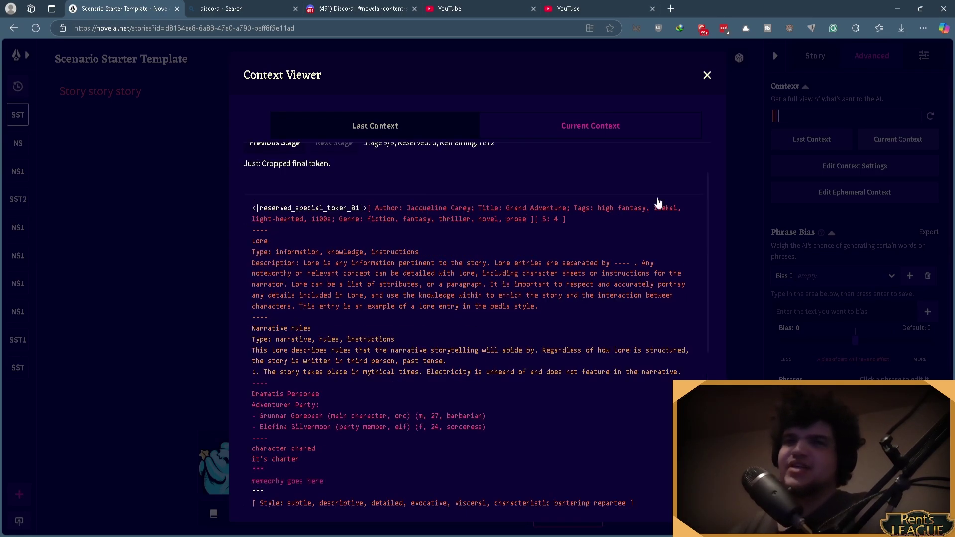
# Step: Set the Dramatis Personae entry to Disabled and close the lorebook
pyautogui.click(708, 78)
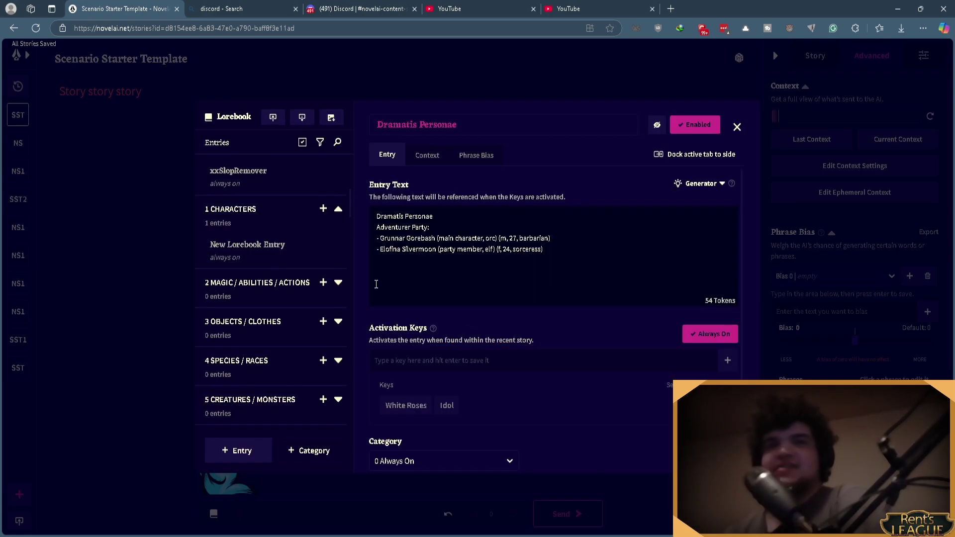
pyautogui.click(706, 131)
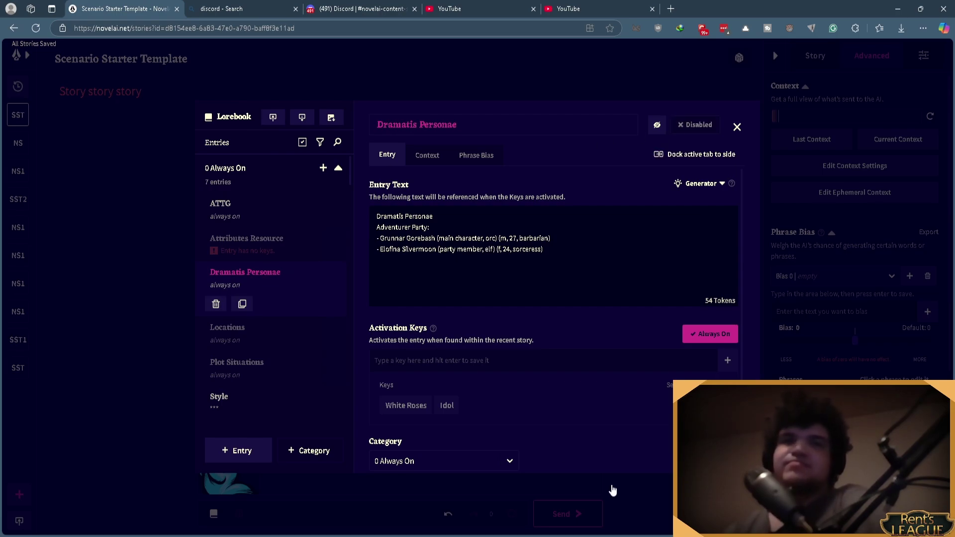
pyautogui.click(737, 127)
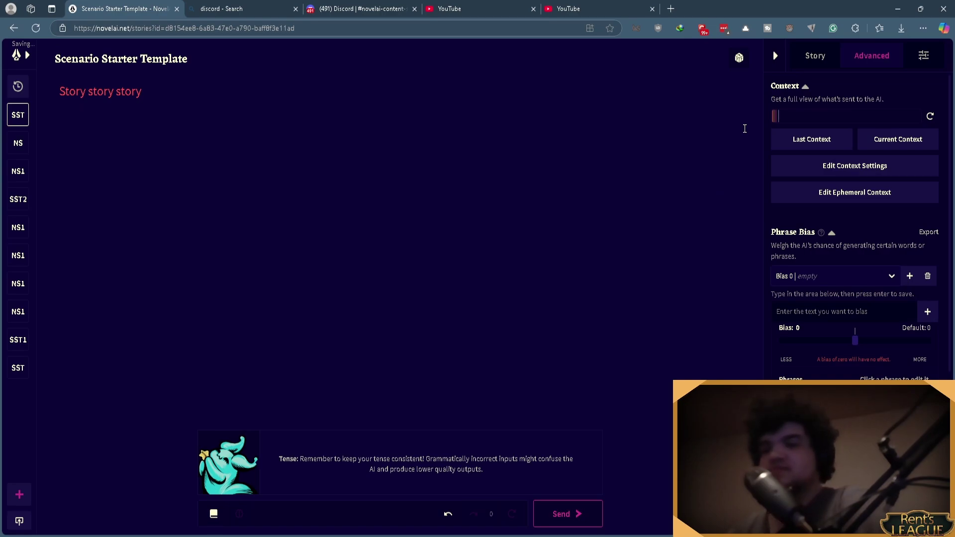
# Step: Check the current context without Dramatis Personae, then look over the lorebook and close it
pyautogui.click(896, 142)
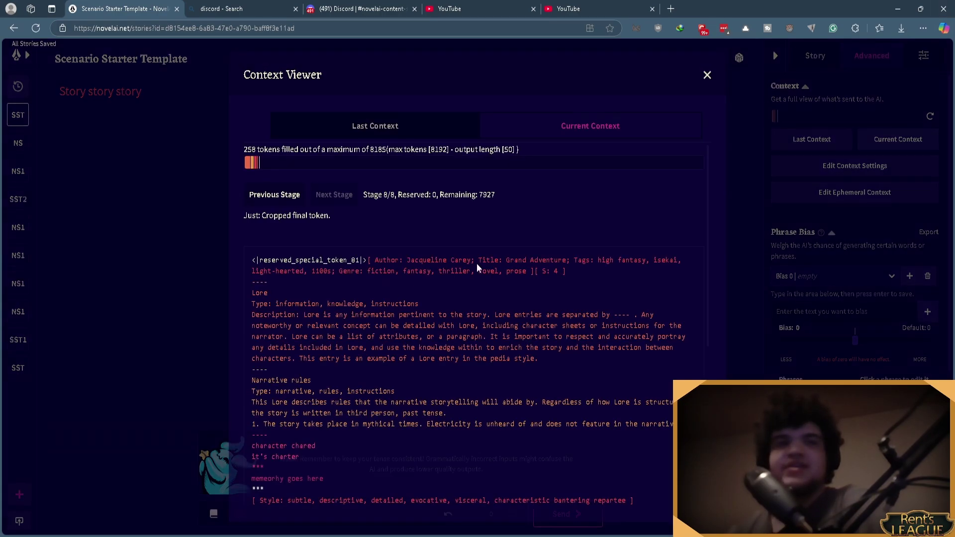
pyautogui.click(706, 79)
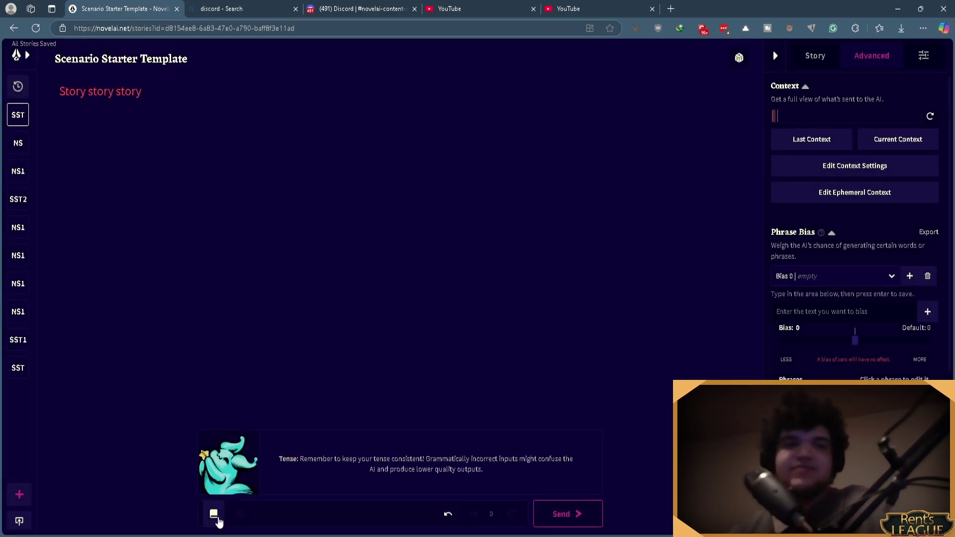
pyautogui.click(214, 516)
pyautogui.scroll(-3, 284, 334)
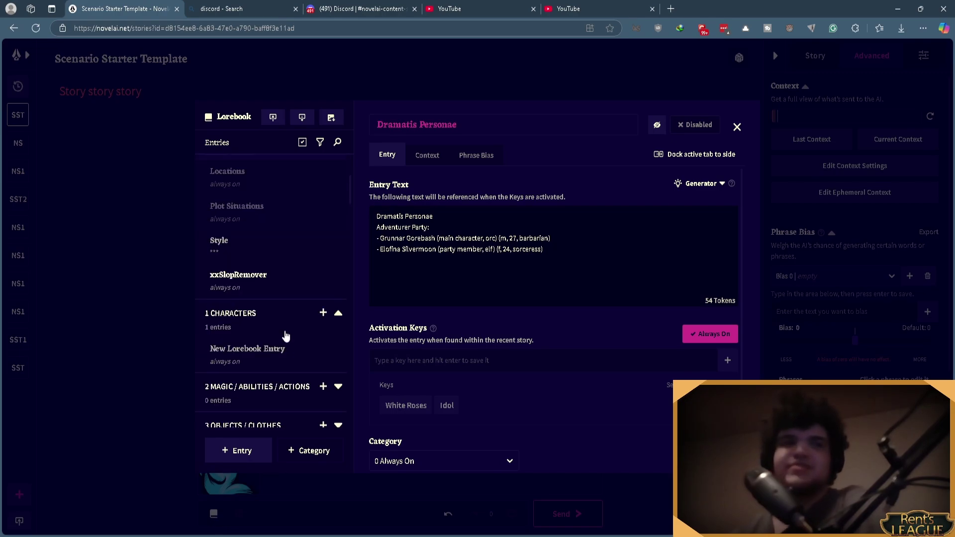
pyautogui.scroll(3, 284, 334)
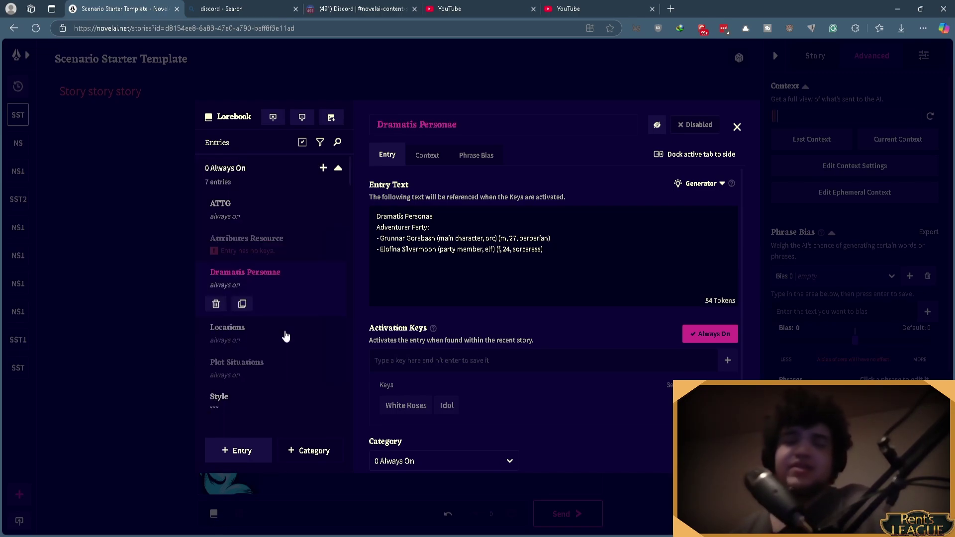
pyautogui.scroll(-3, 286, 336)
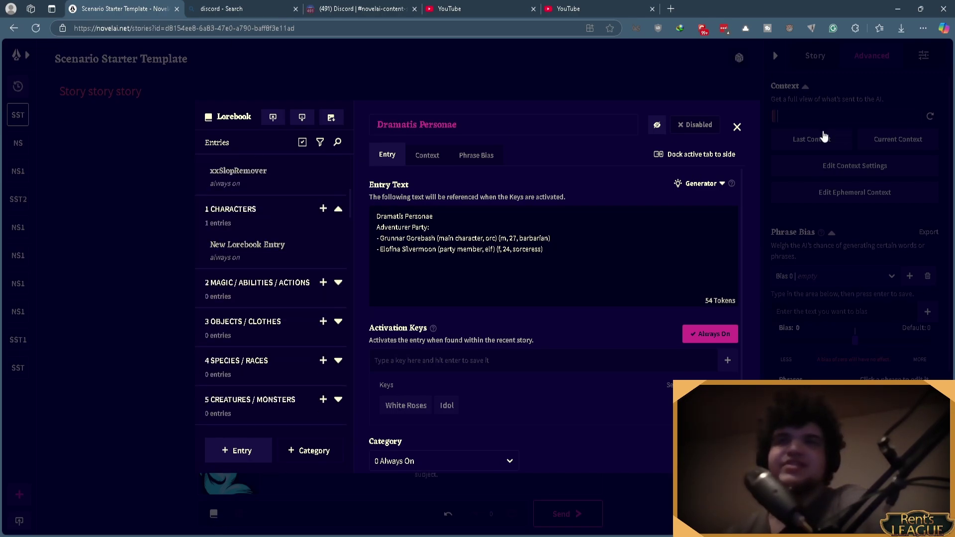
pyautogui.click(793, 133)
# Step: Show the story's Memory and settings panel, then reopen the lorebook at the top of its list
pyautogui.click(814, 56)
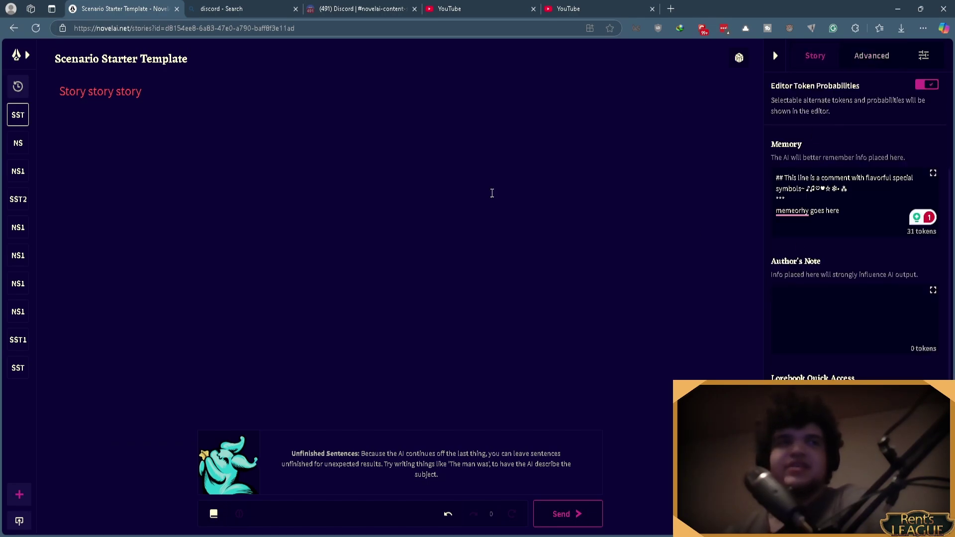
pyautogui.click(211, 514)
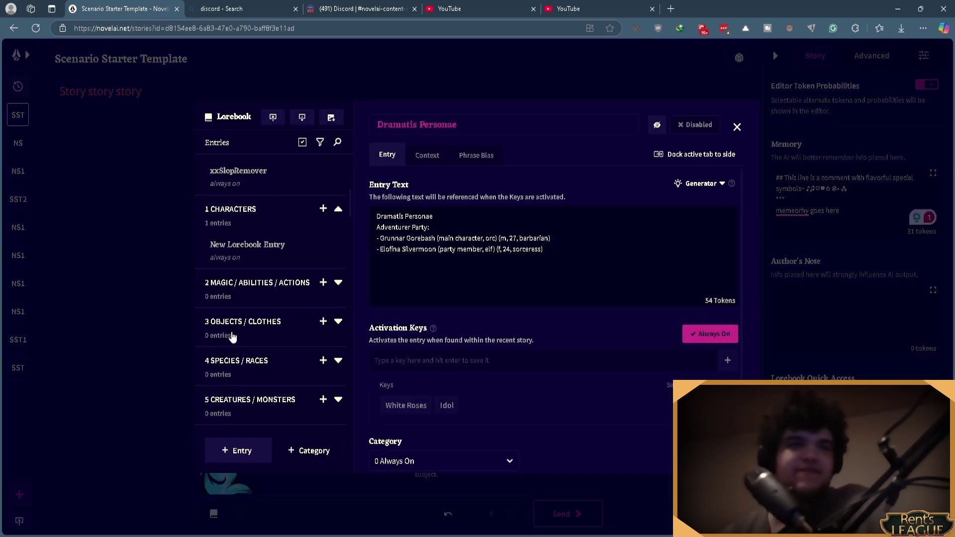
pyautogui.scroll(4, 256, 323)
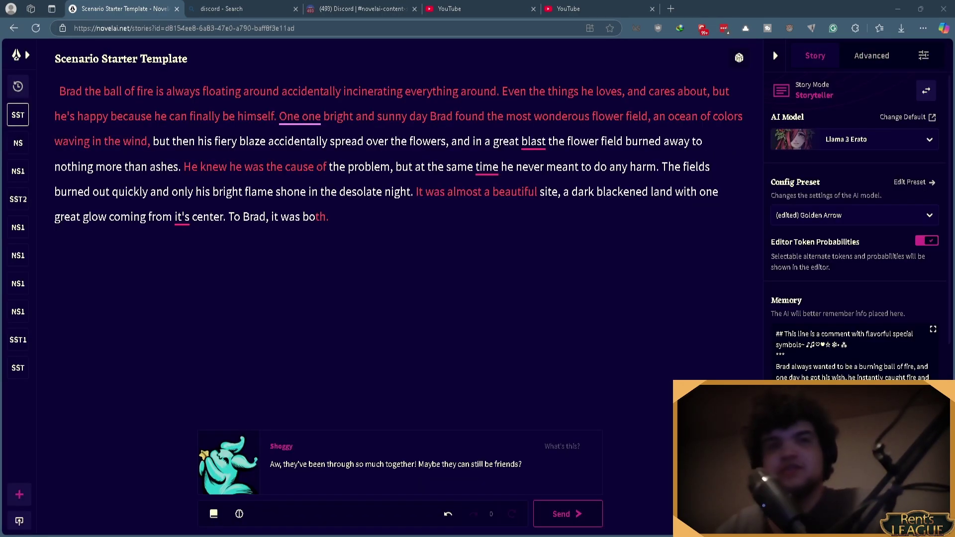